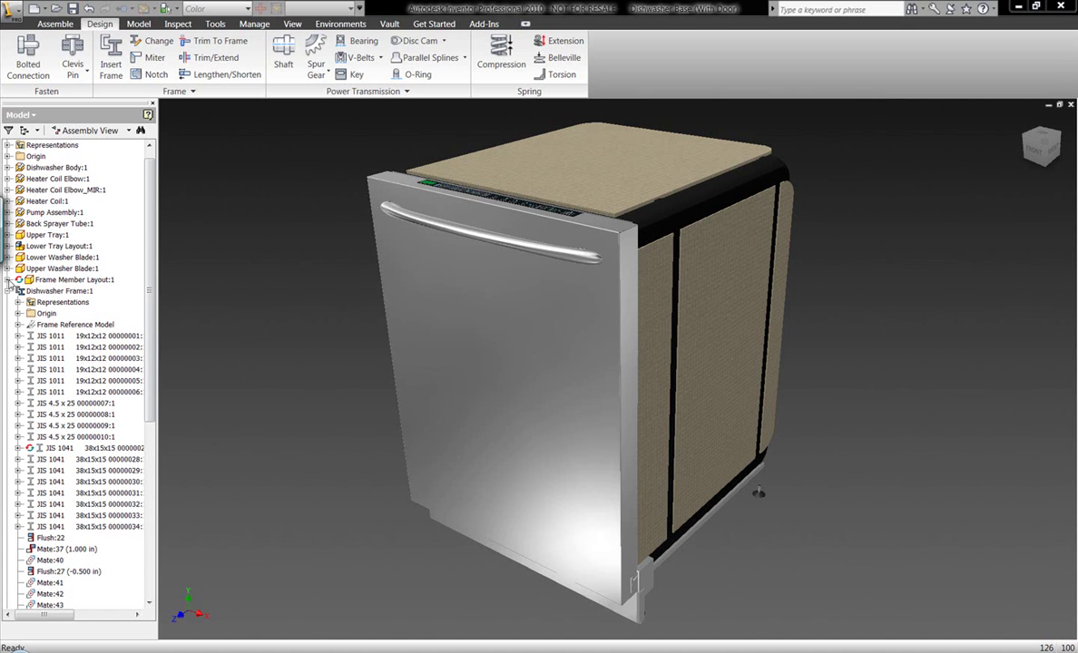
# Make Sketch1, Sketch2, Sketch3 and Sketch4 of the Frame Member Layout part visible.
pyautogui.click(8, 280)
pyautogui.click(46, 304)
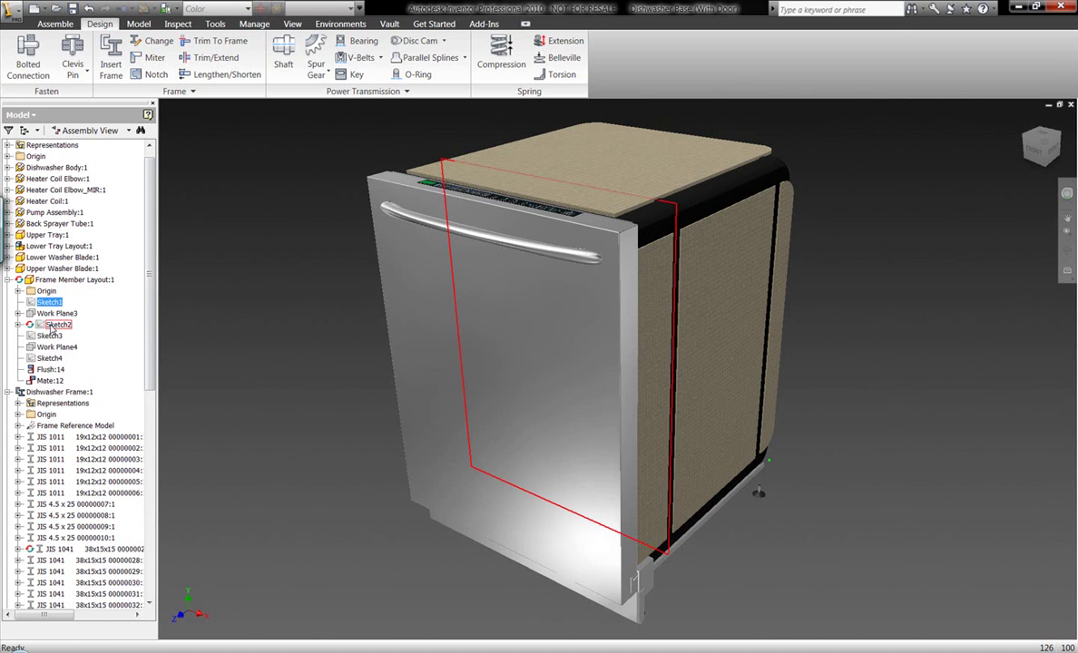
pyautogui.keyDown('ctrl'); pyautogui.click(54, 324); pyautogui.keyUp('ctrl')
pyautogui.keyDown('ctrl'); pyautogui.click(49, 336); pyautogui.keyUp('ctrl')
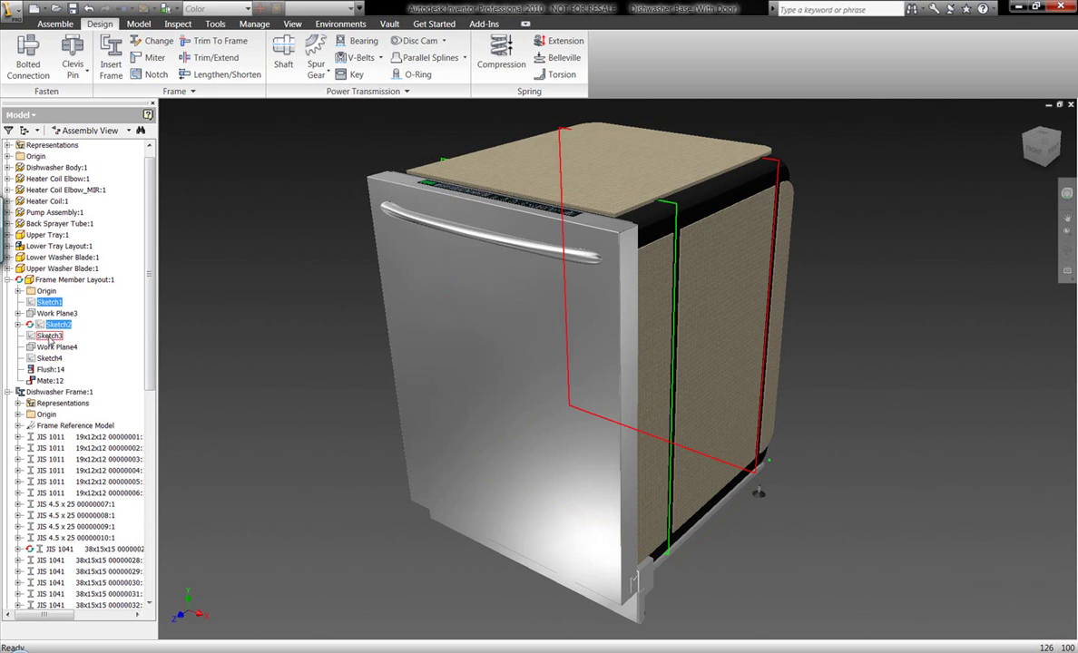
pyautogui.rightClick(50, 358)
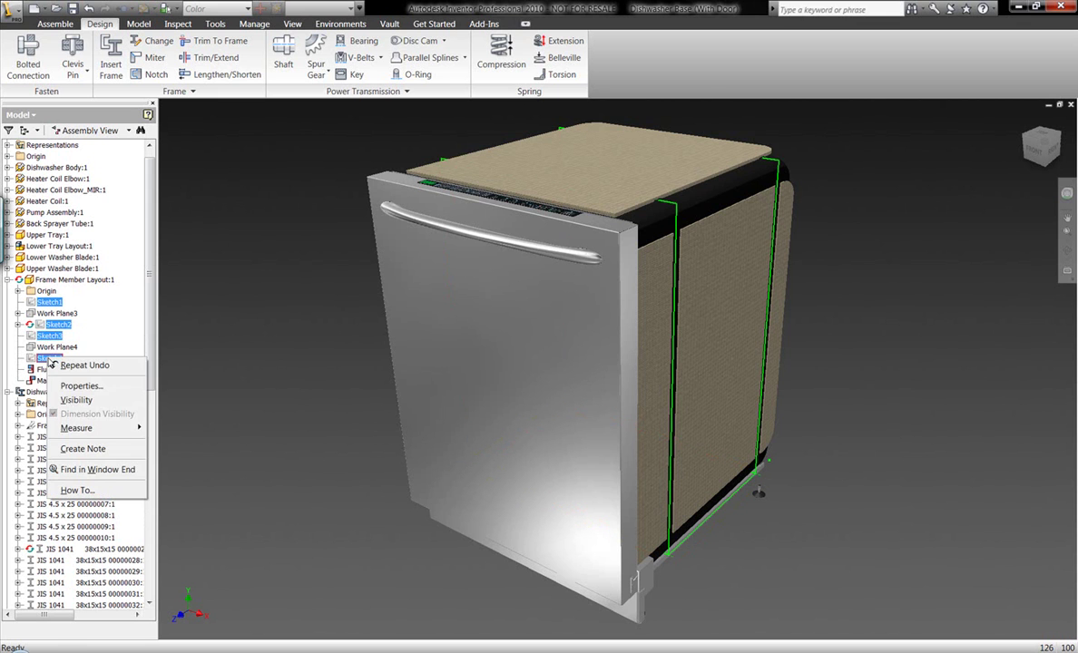
pyautogui.click(85, 400)
# Make Sketch1, Sketch2, Sketch3 and Sketch4 of the Base Frame Layout part visible.
pyautogui.moveTo(144, 288); pyautogui.dragTo(146, 514)
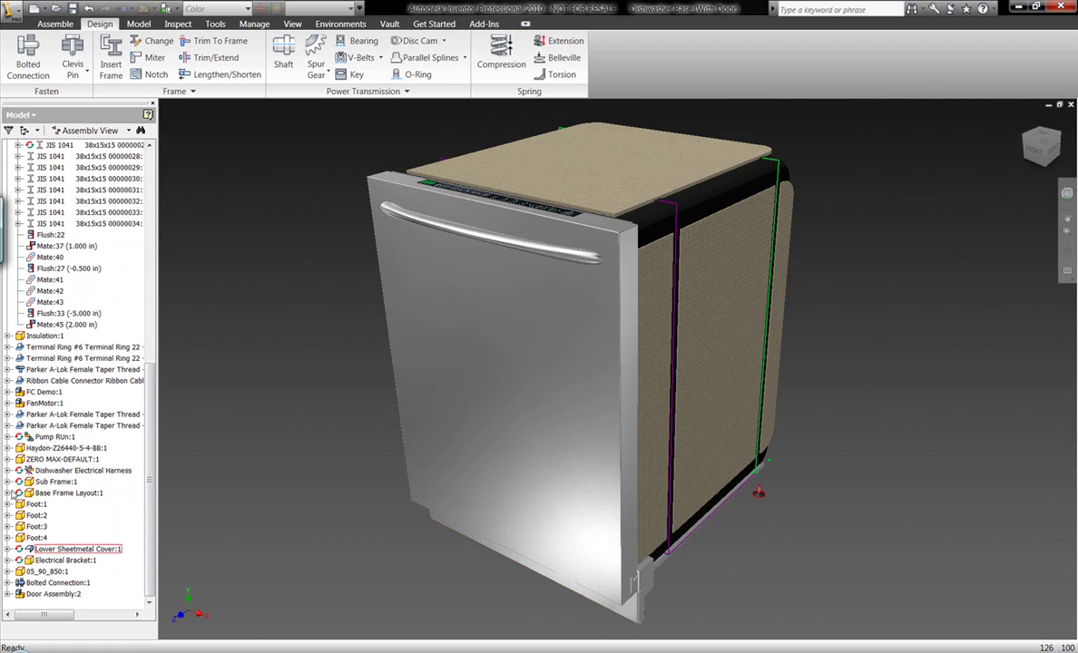
pyautogui.click(8, 492)
pyautogui.click(58, 515)
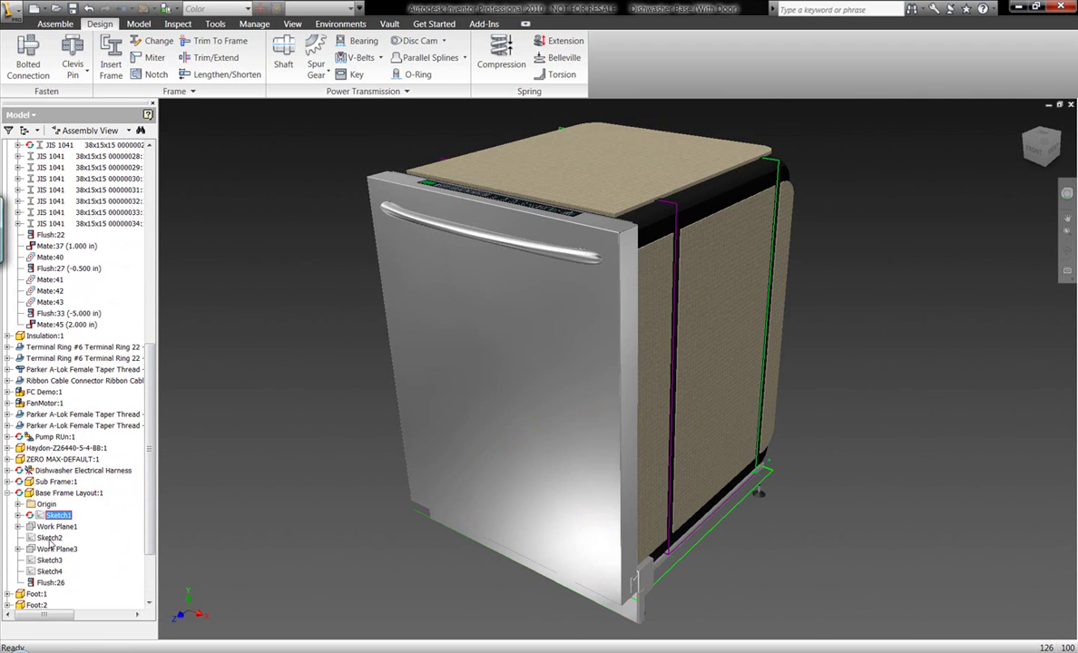
pyautogui.keyDown('ctrl'); pyautogui.click(50, 538); pyautogui.keyUp('ctrl')
pyautogui.keyDown('ctrl'); pyautogui.click(49, 560); pyautogui.keyUp('ctrl')
pyautogui.keyDown('ctrl'); pyautogui.click(51, 571); pyautogui.keyUp('ctrl')
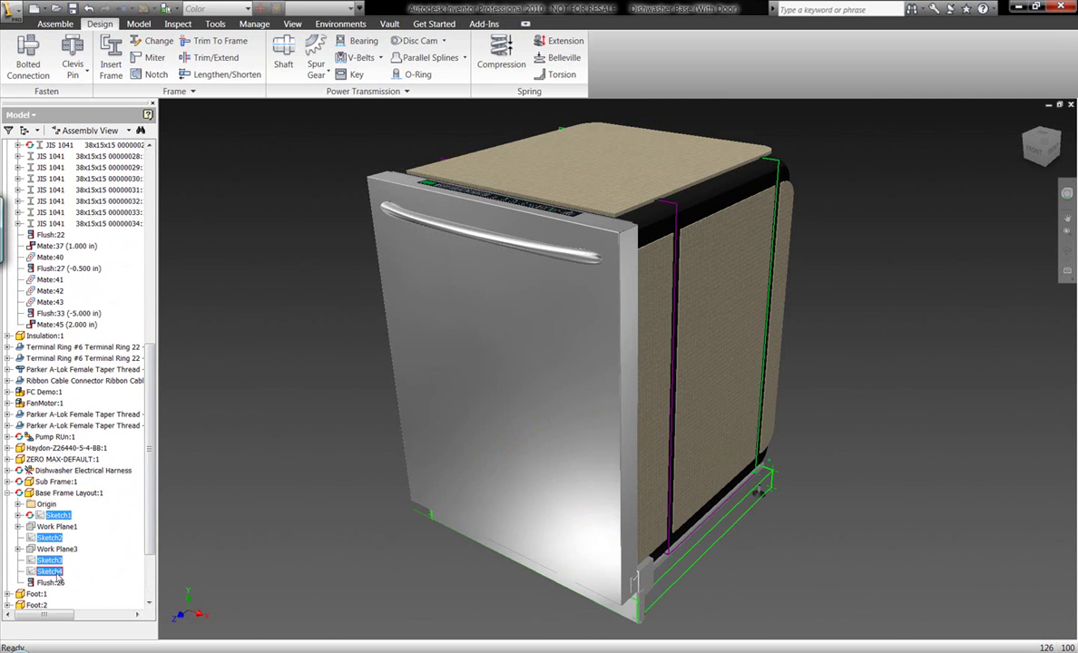
pyautogui.rightClick(58, 575)
pyautogui.click(72, 446)
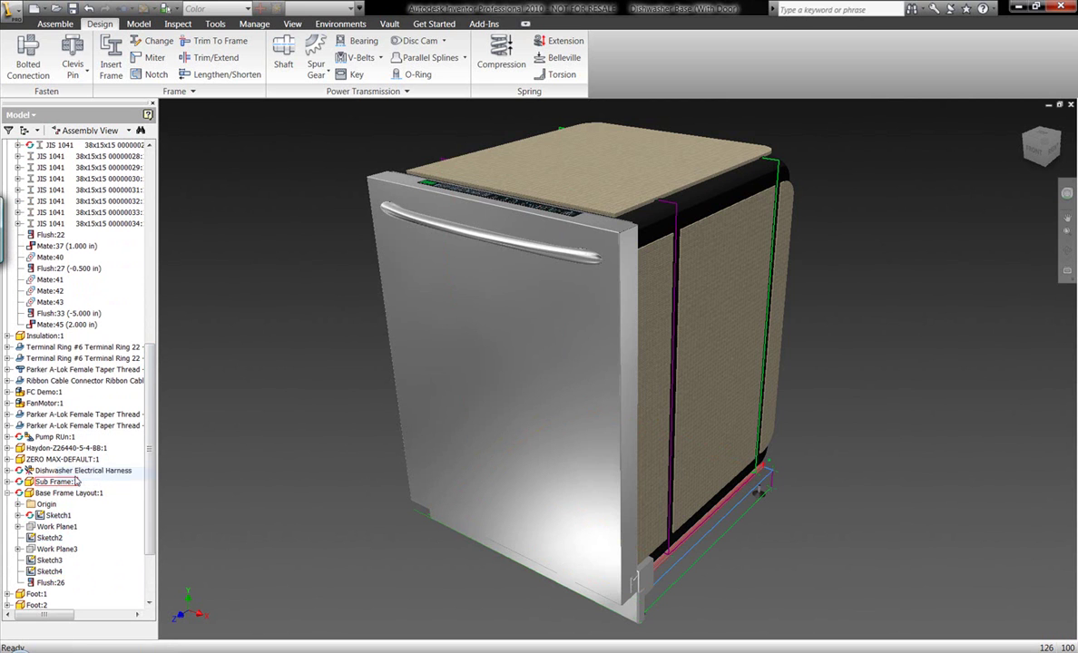
pyautogui.click(8, 493)
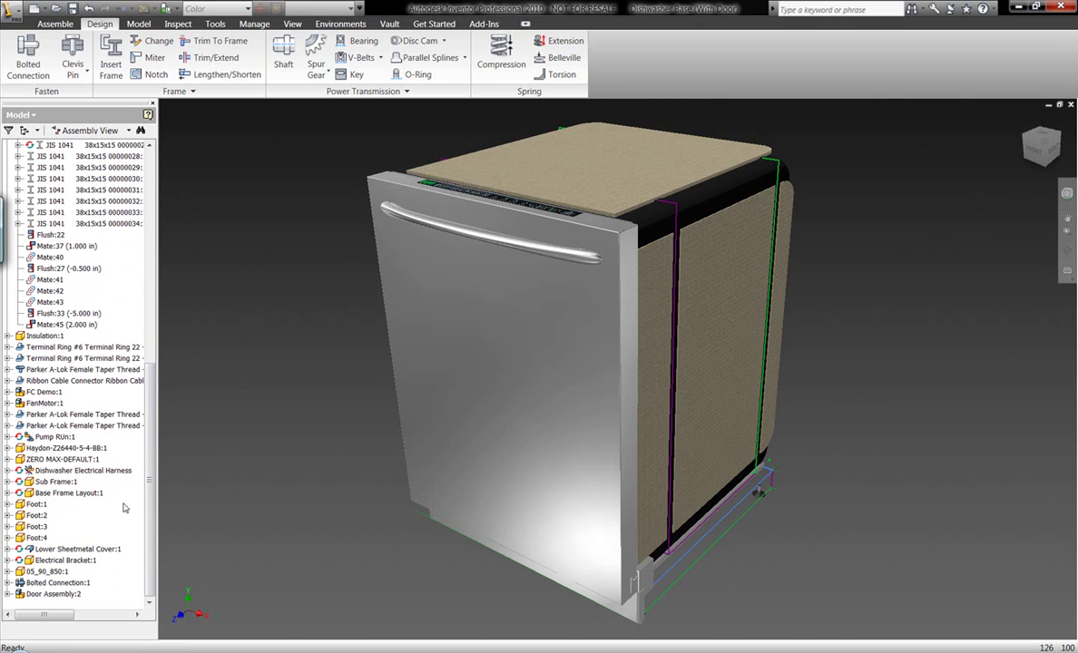
# Start inserting frame members with the JIS G 3350A light channel steel family in size 1011 19x12x12.
pyautogui.moveTo(143, 480); pyautogui.dragTo(147, 324)
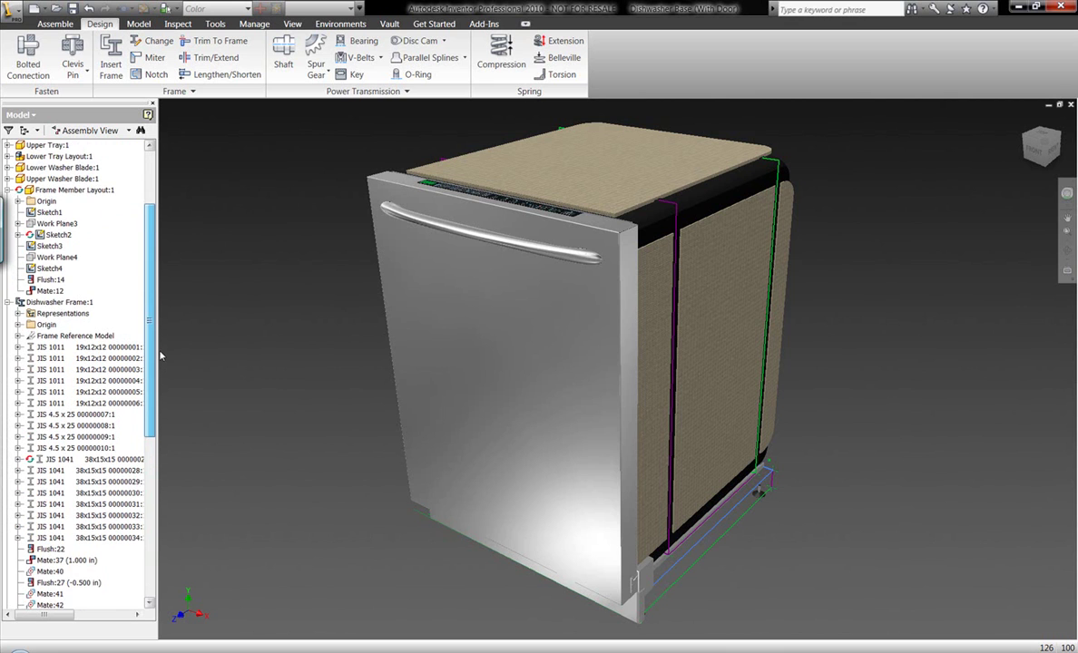
pyautogui.click(113, 69)
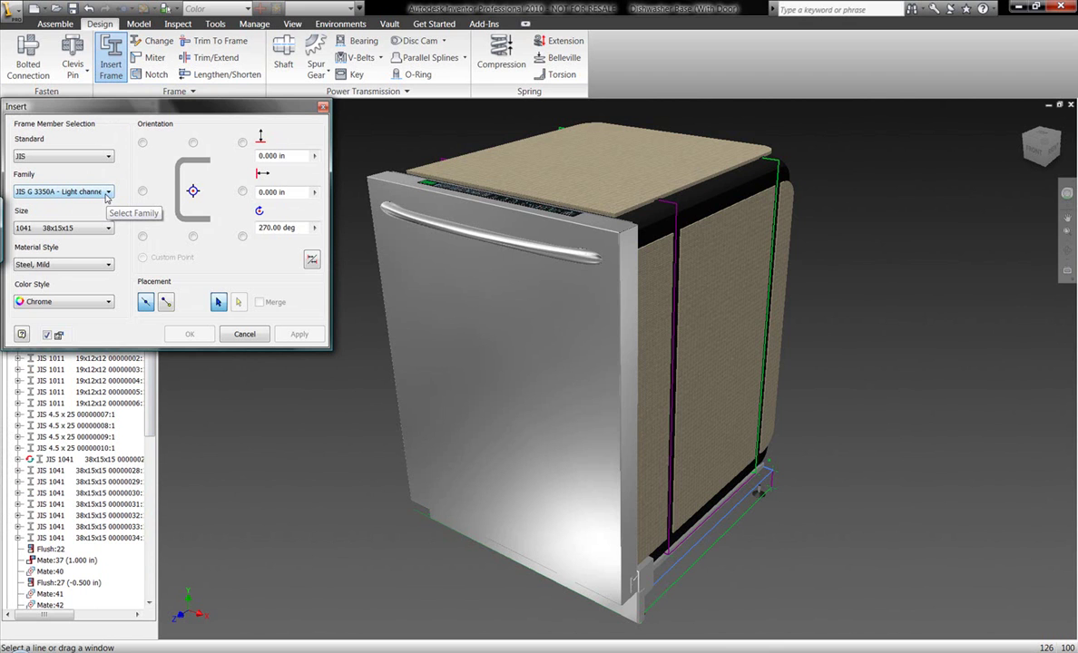
pyautogui.click(107, 193)
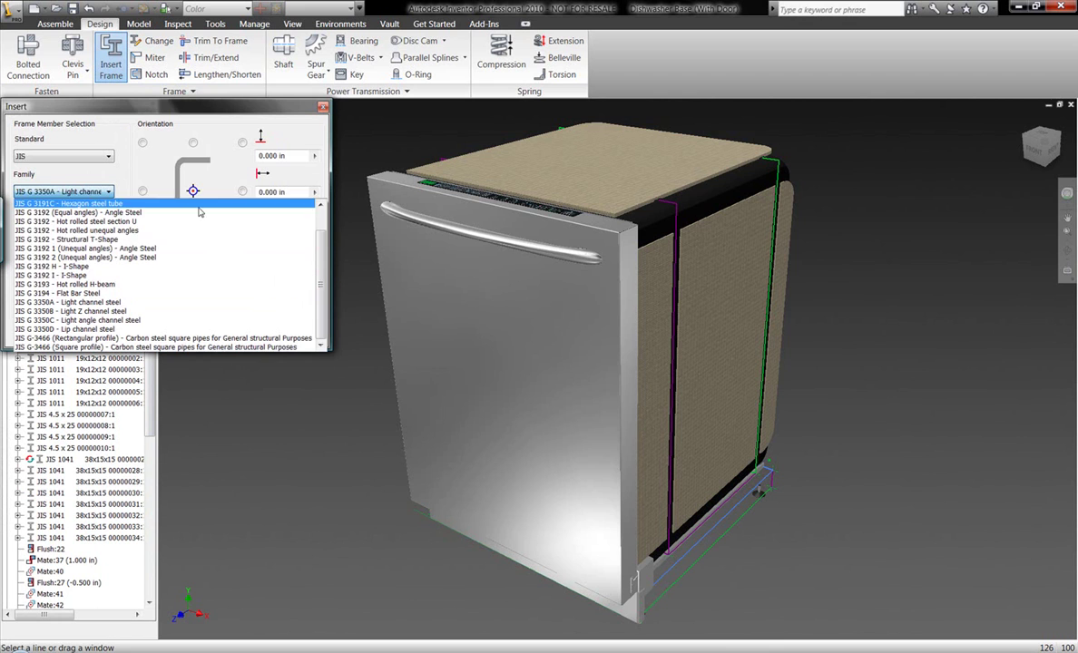
pyautogui.scroll(1, 319, 252)
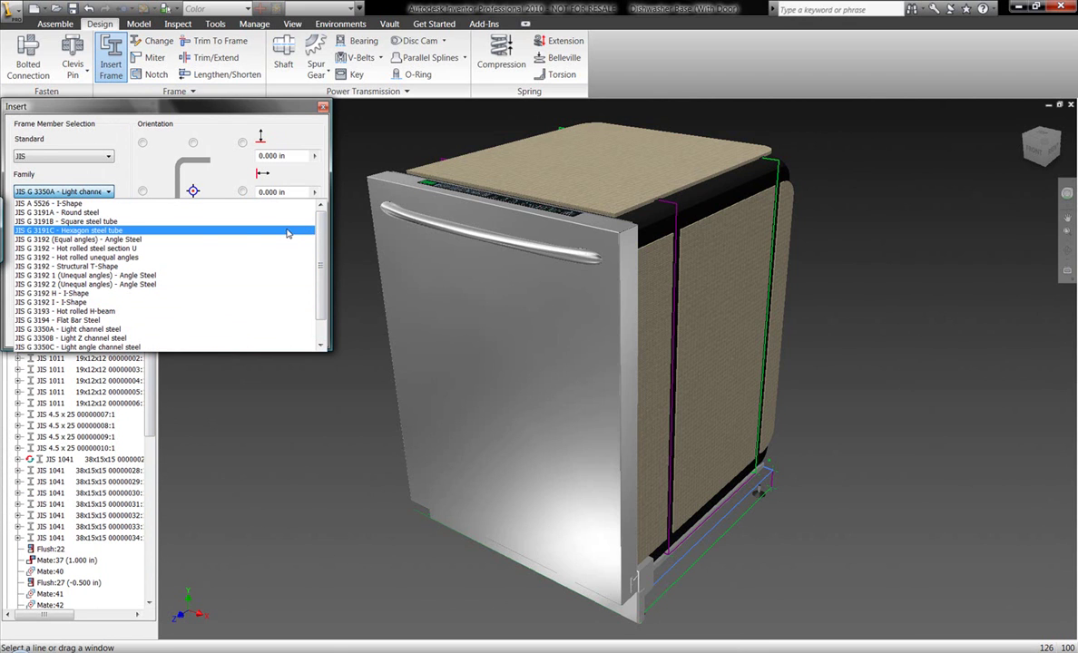
pyautogui.click(95, 330)
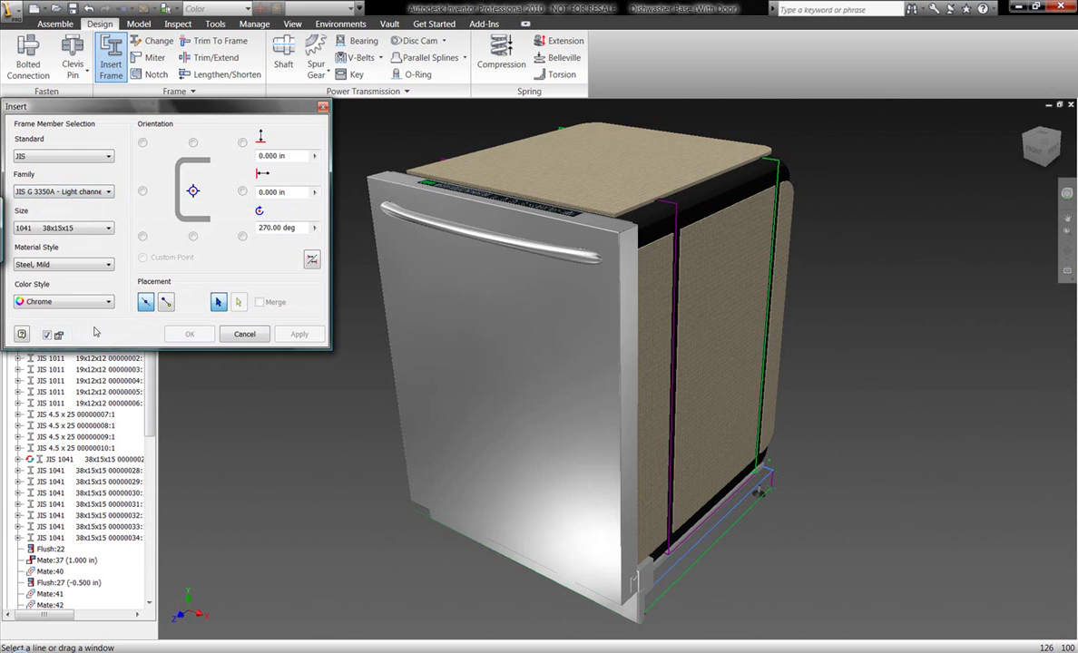
pyautogui.click(106, 264)
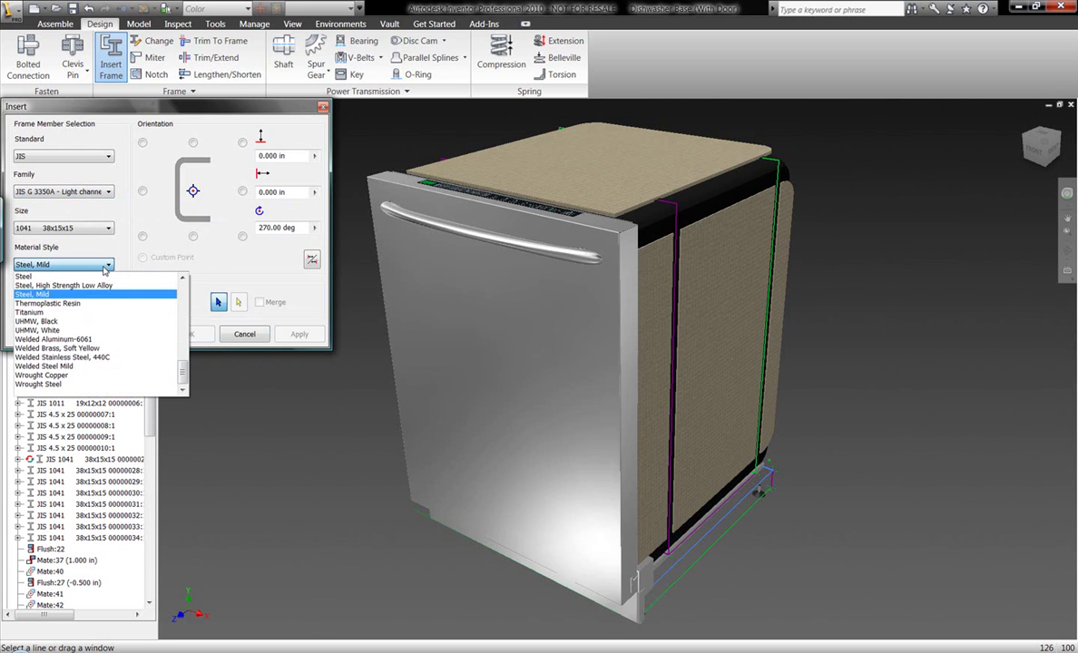
pyautogui.click(105, 264)
pyautogui.click(105, 229)
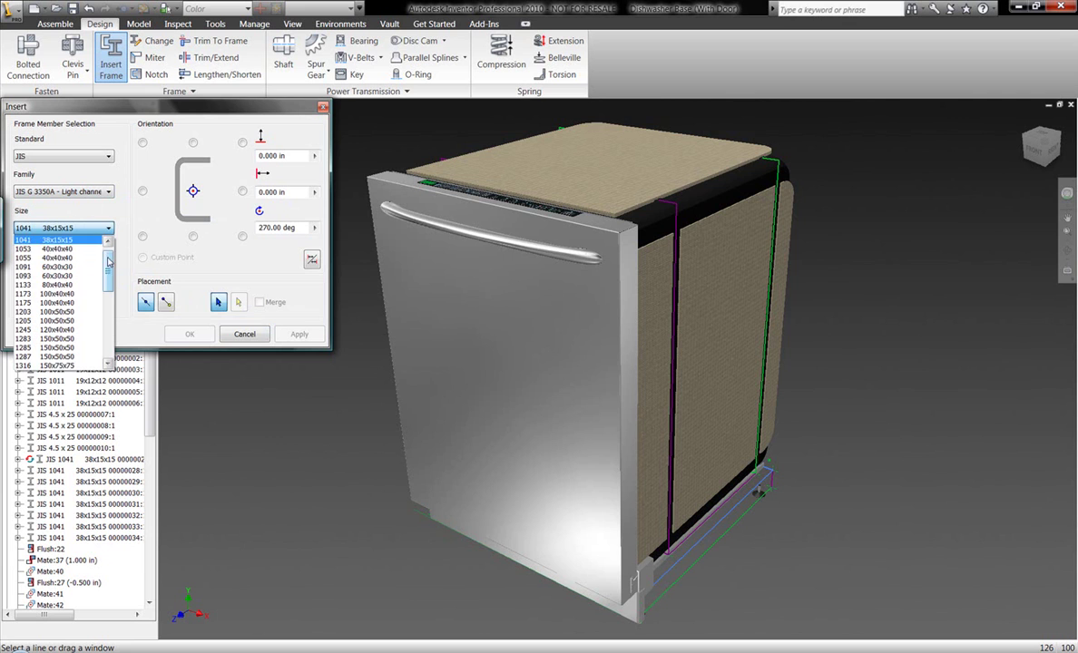
pyautogui.scroll(1, 104, 234)
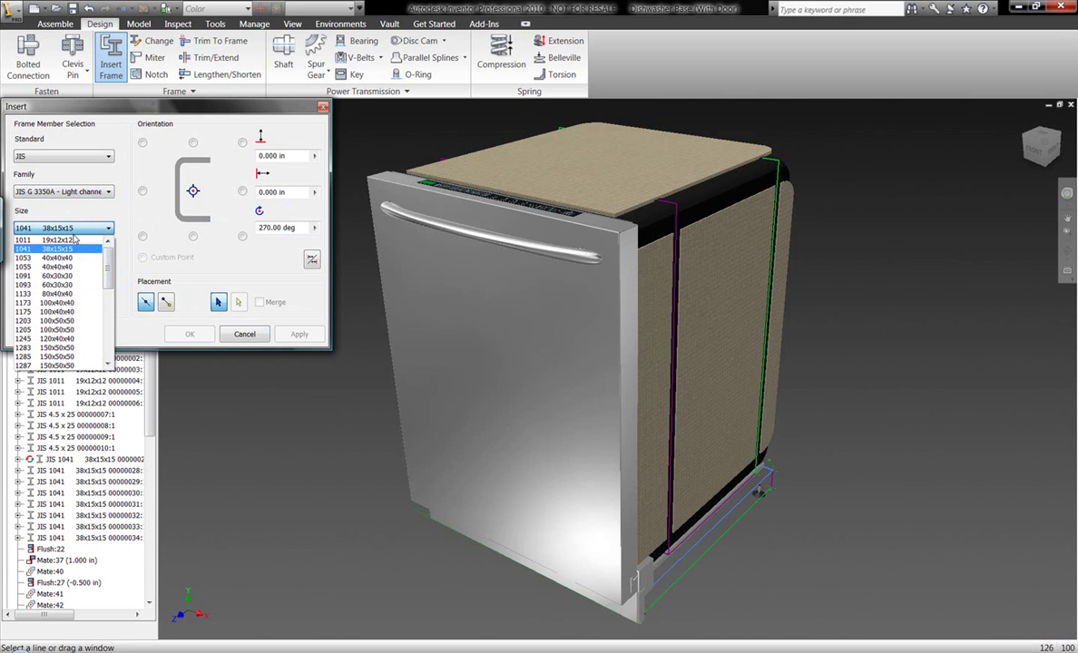
pyautogui.click(72, 240)
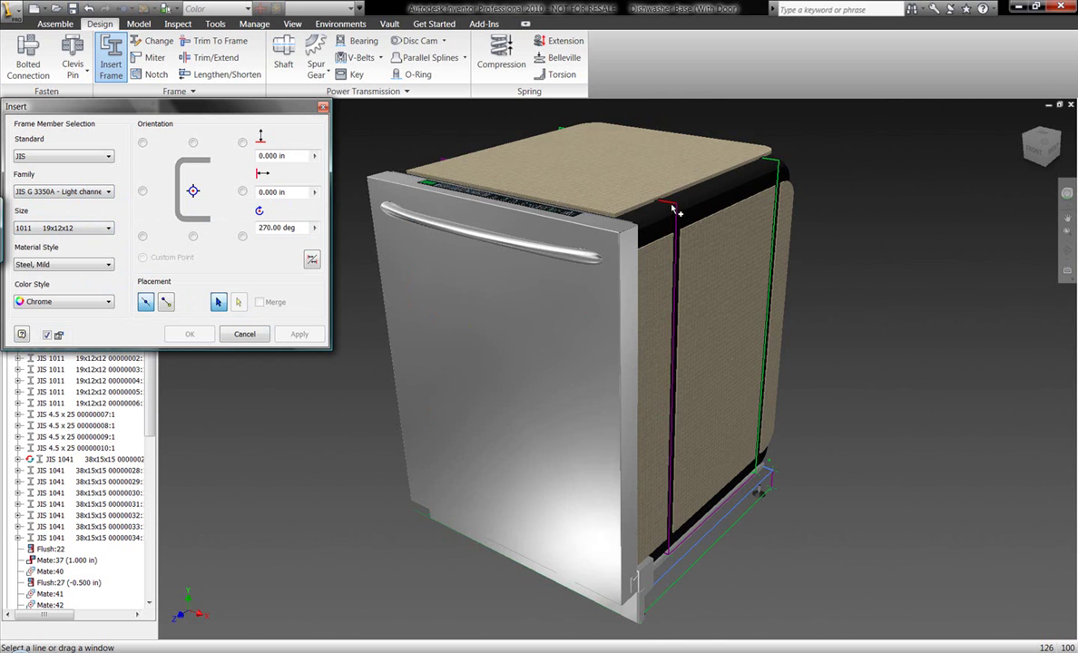
# Select the short top line and both vertical lines of the layout sketches along the insulated side nearest the view as member placements.
pyautogui.scroll(4, 672, 209)
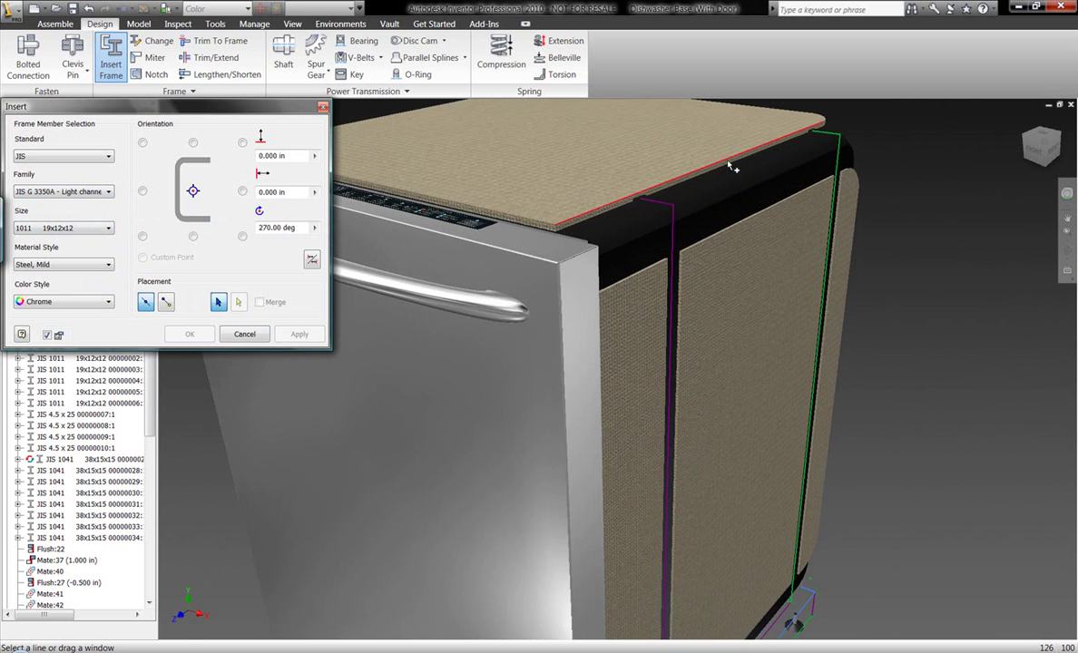
pyautogui.moveTo(686, 195); pyautogui.dragTo(539, 373, button='middle')
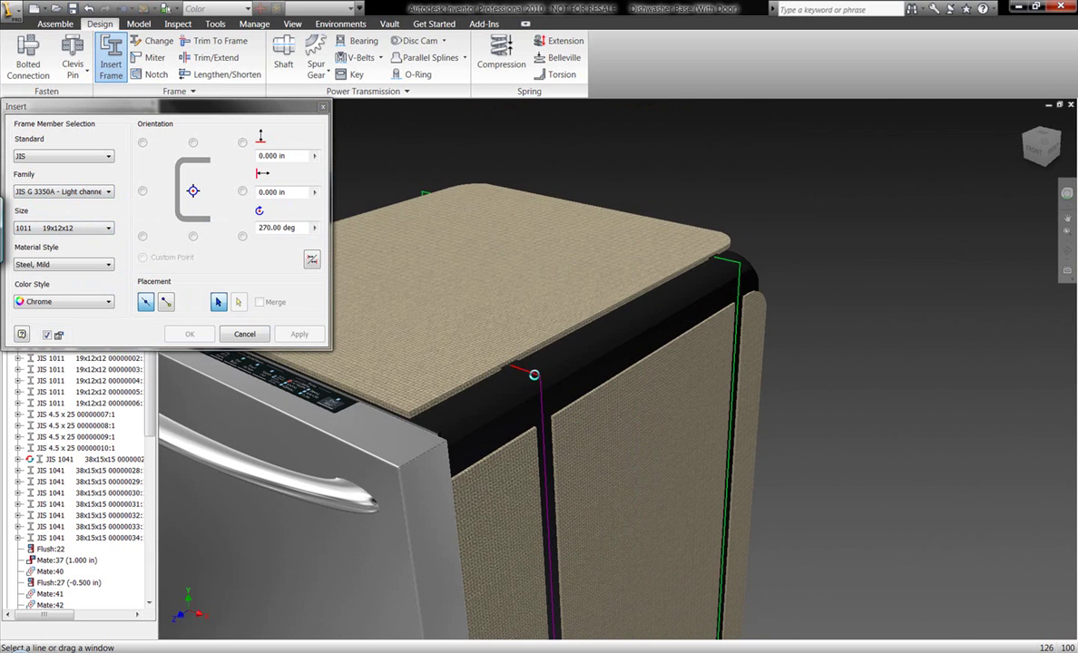
pyautogui.click(533, 374)
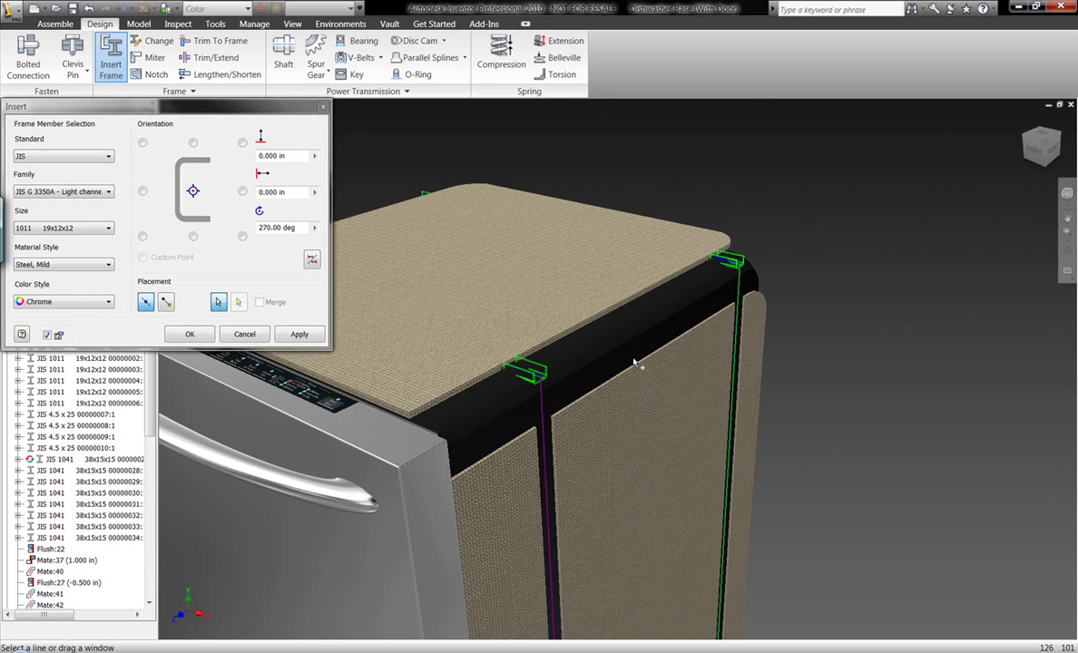
pyautogui.click(544, 404)
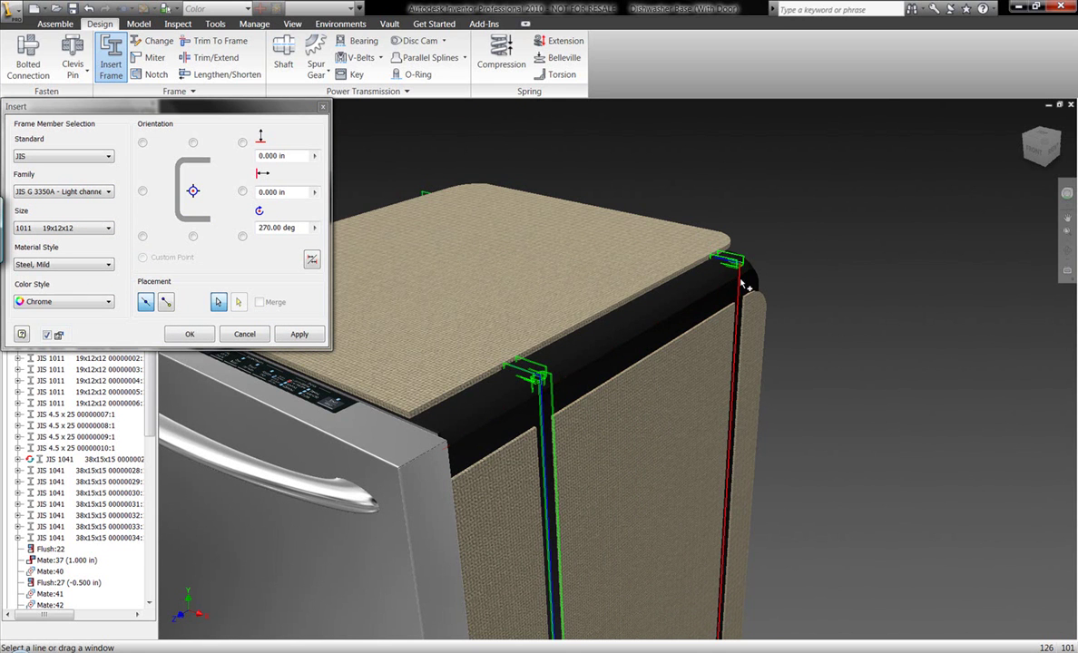
pyautogui.click(742, 283)
# Add the short top lines of the front and rear layout sketches on the dishwasher's opposite side to the frame member selection.
pyautogui.scroll(1, 766, 383)
pyautogui.scroll(2, 769, 386)
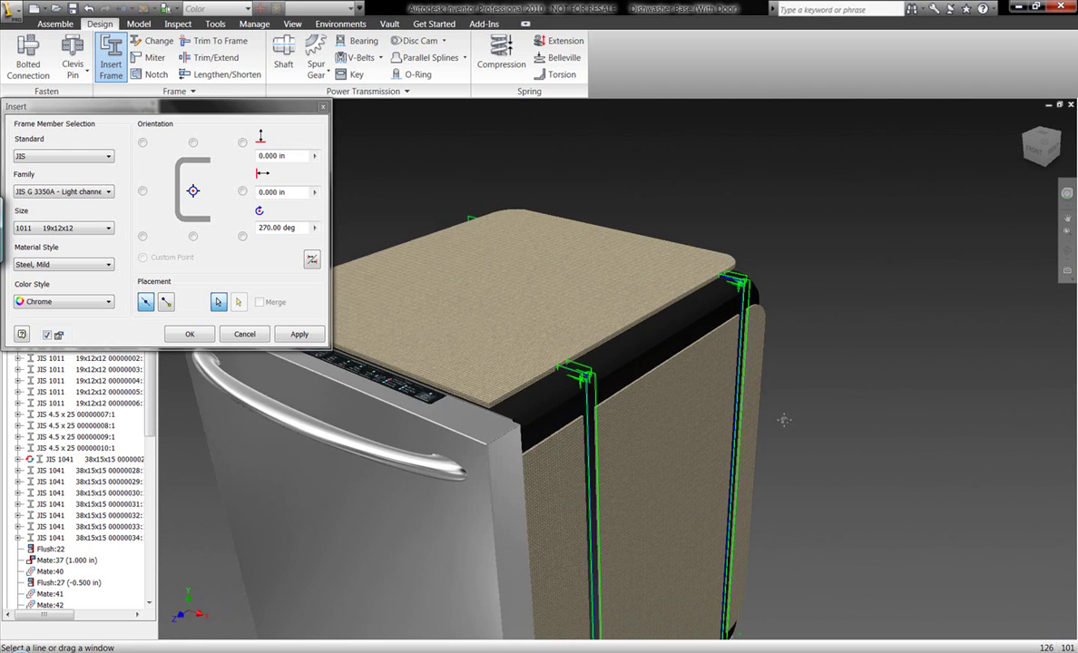
pyautogui.moveTo(784, 421); pyautogui.dragTo(828, 51, button='middle')
pyautogui.scroll(-2, 624, 461)
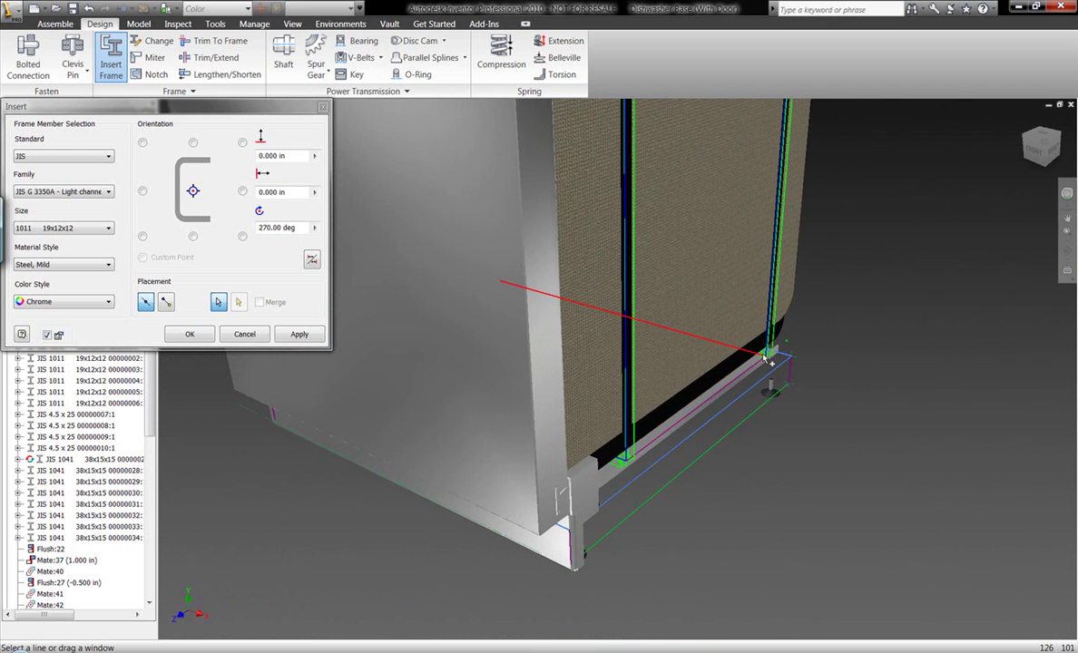
pyautogui.scroll(1, 712, 365)
pyautogui.scroll(1, 663, 336)
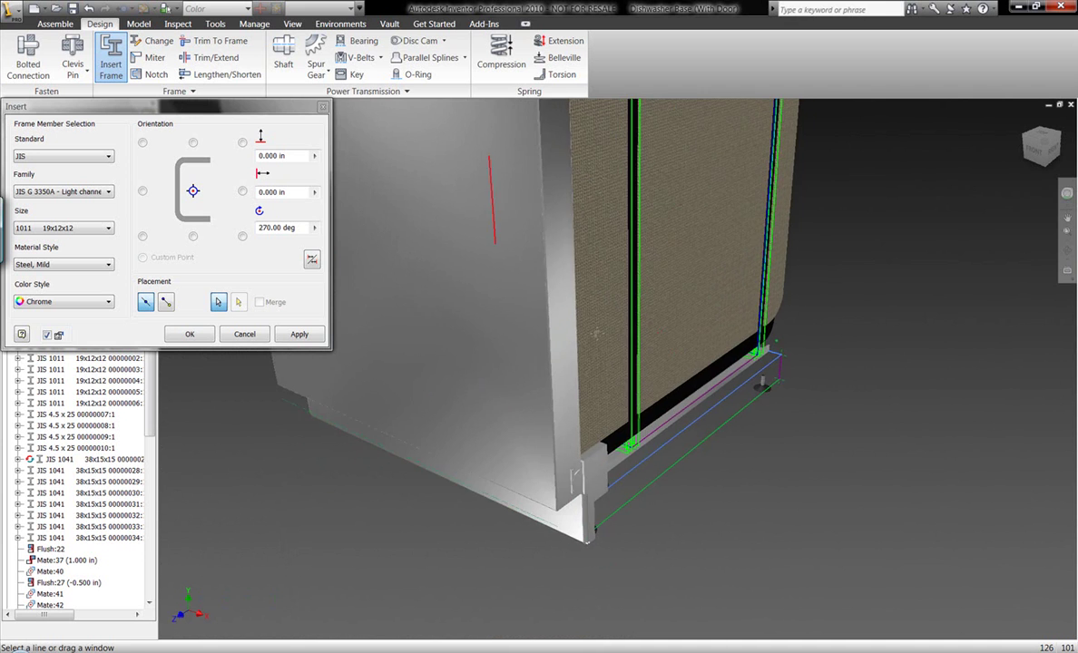
pyautogui.moveTo(495, 186); pyautogui.dragTo(764, 594, button='middle')
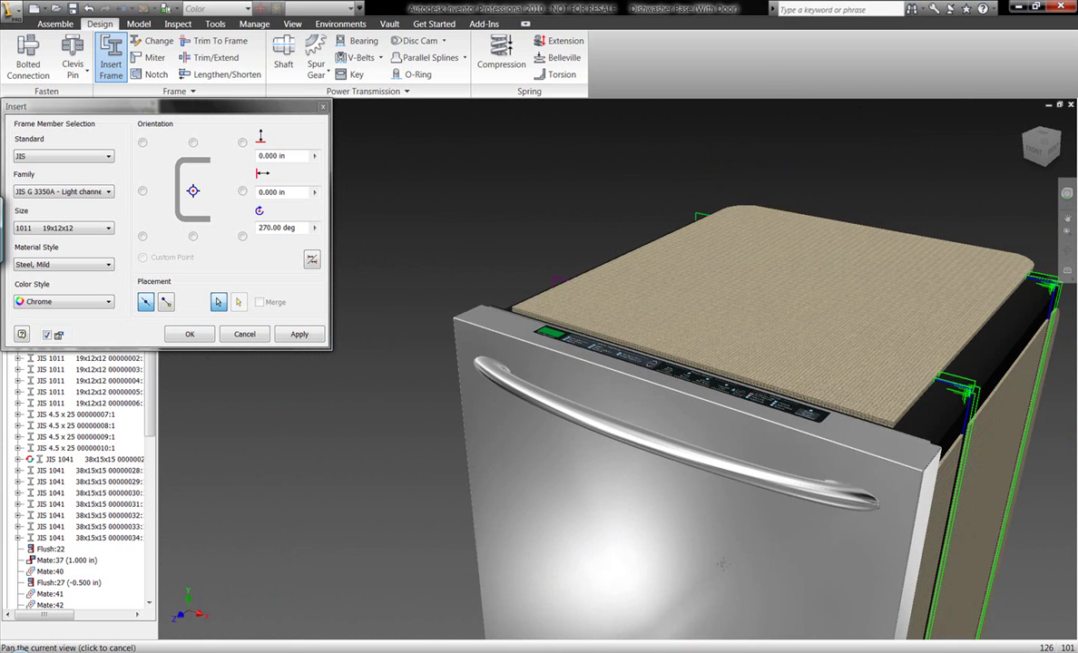
pyautogui.click(563, 283)
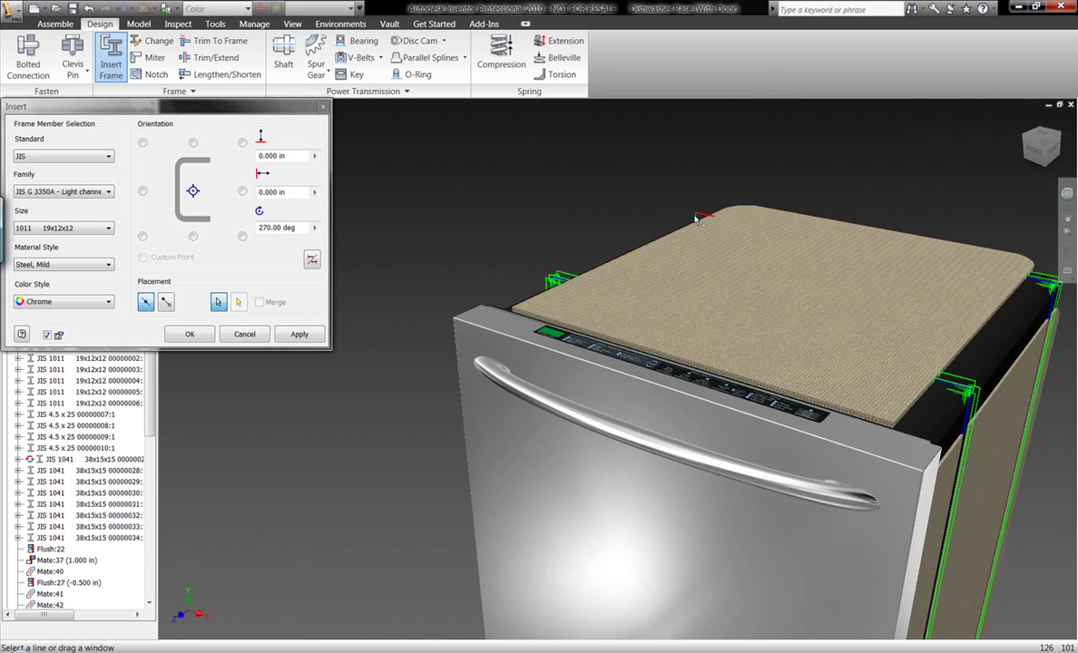
pyautogui.click(697, 218)
# Align the channels to the midpoint of their web's outer face, check the corner from the back, and insert the frame members.
pyautogui.scroll(1, 698, 262)
pyautogui.moveTo(725, 304); pyautogui.dragTo(432, 180, button='middle')
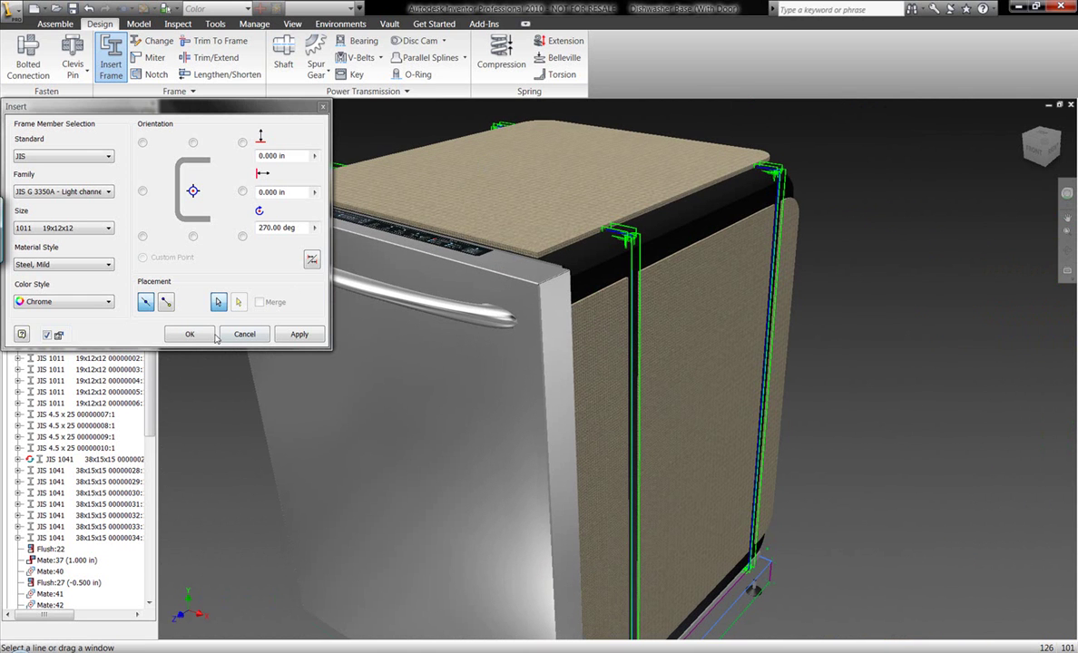
pyautogui.click(142, 191)
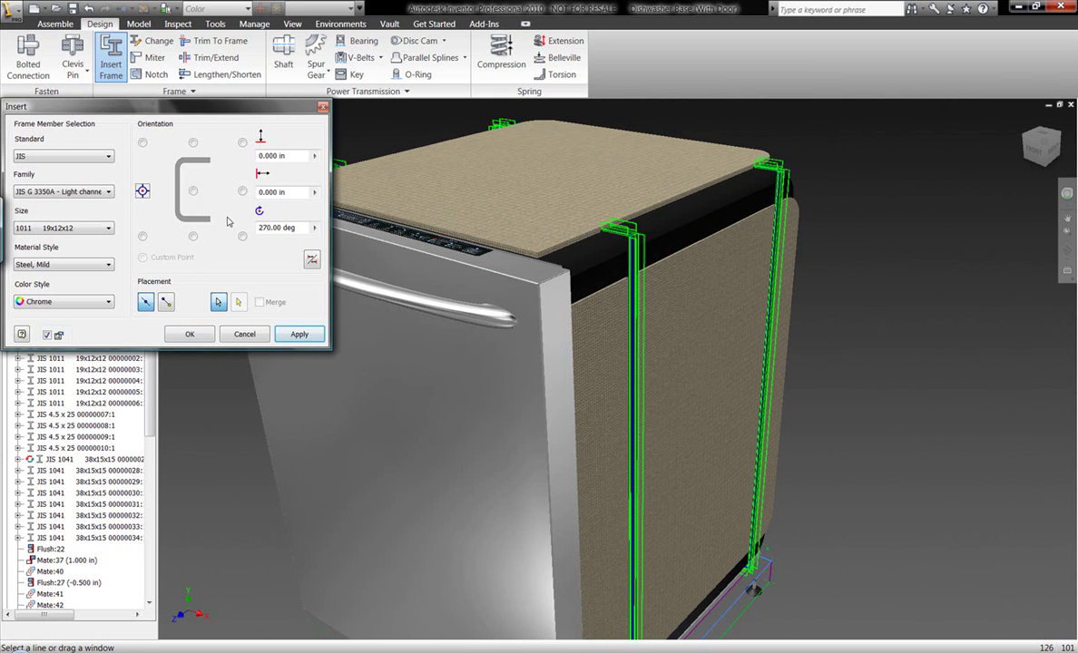
pyautogui.keyDown('shift'); pyautogui.moveTo(471, 392); pyautogui.dragTo(606, 327, button='middle'); pyautogui.keyUp('shift')
pyautogui.click(1048, 151)
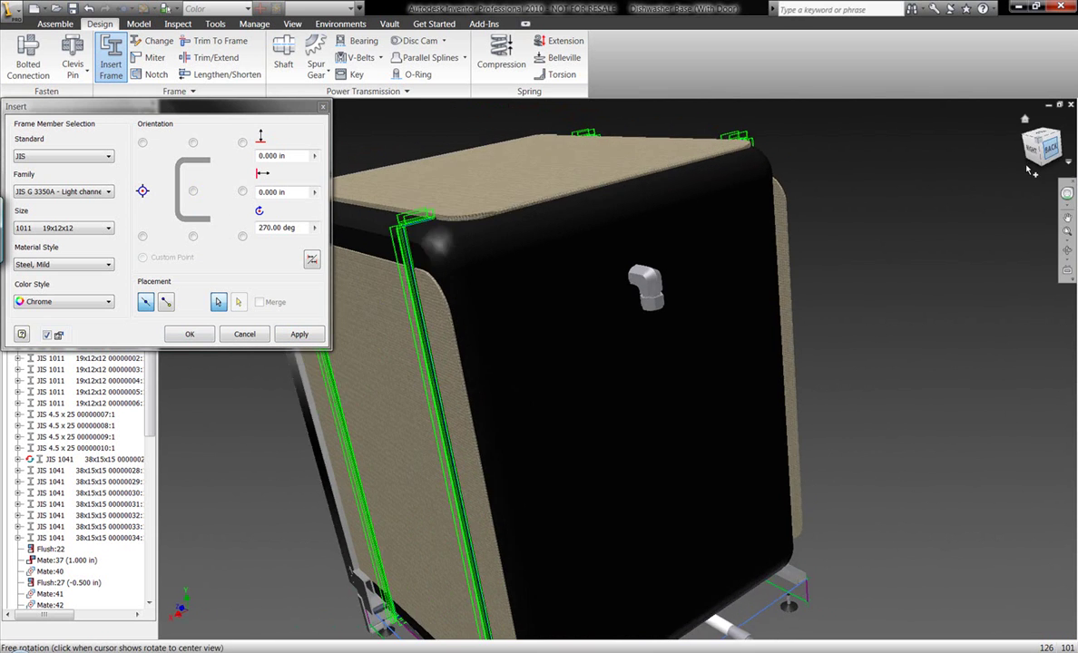
pyautogui.moveTo(558, 211); pyautogui.dragTo(752, 351, button='middle')
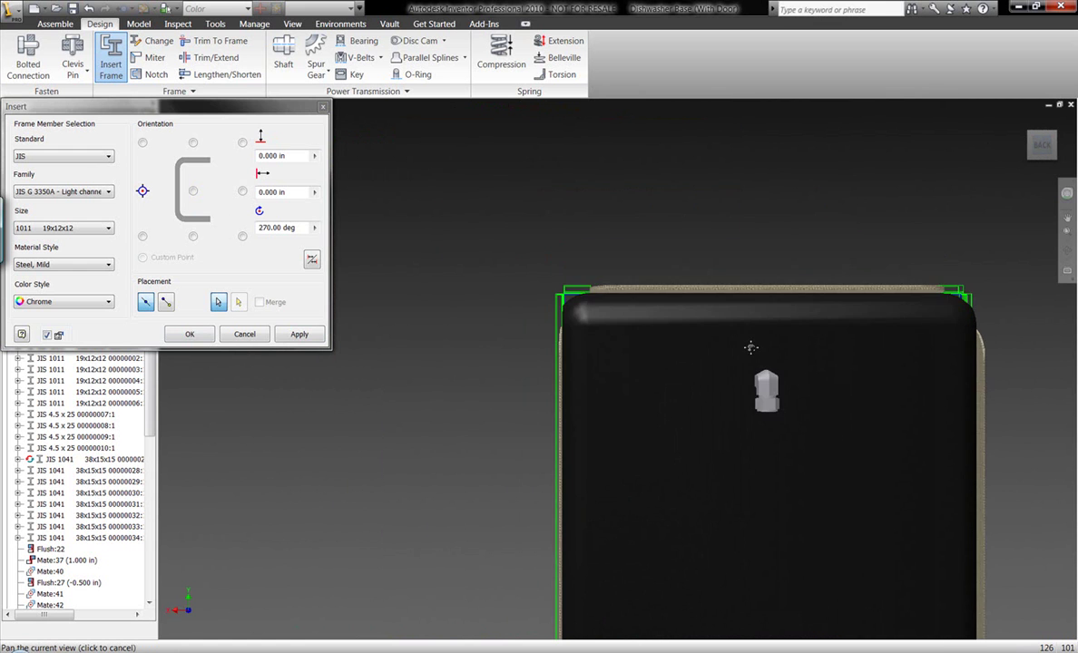
pyautogui.scroll(-3, 566, 303)
pyautogui.scroll(-3, 567, 296)
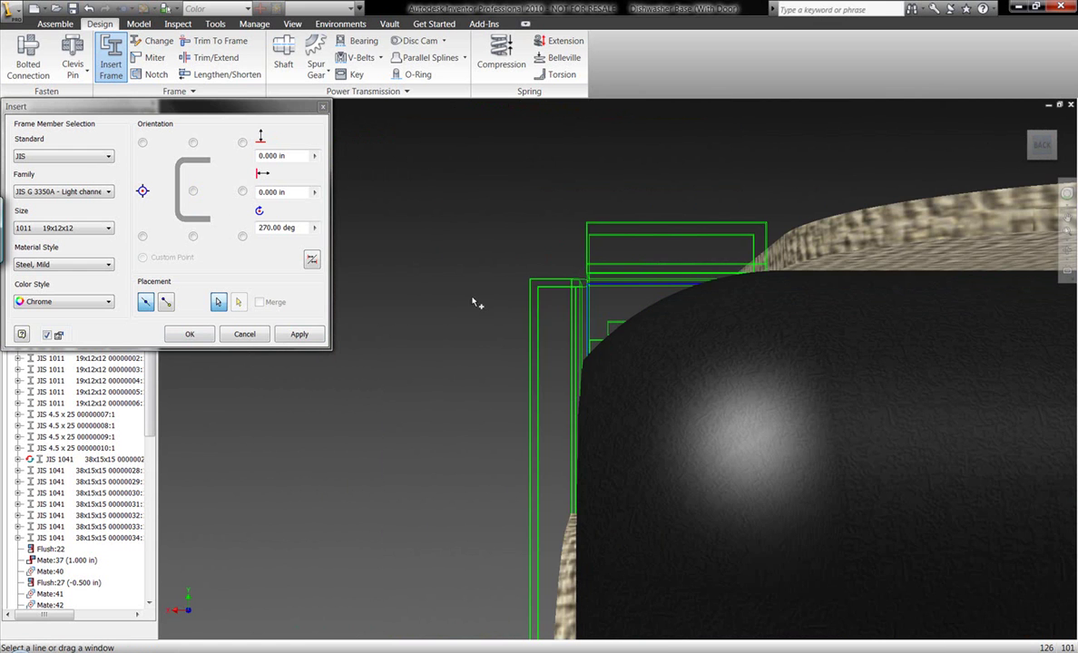
pyautogui.click(193, 334)
pyautogui.scroll(5, 440, 298)
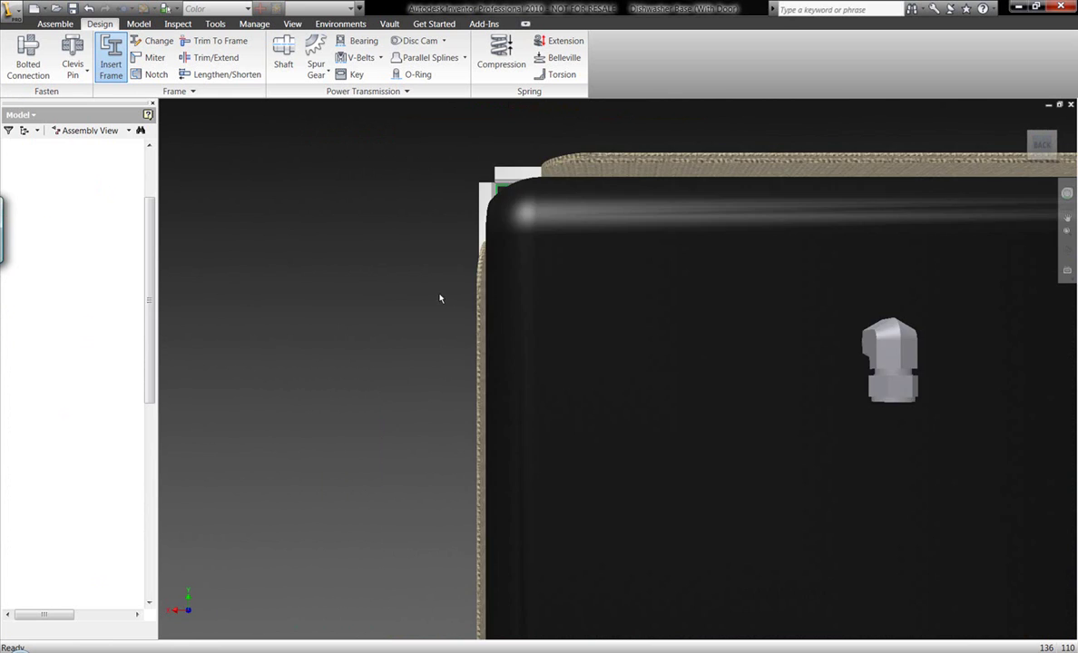
pyautogui.keyDown('shift'); pyautogui.moveTo(416, 286); pyautogui.dragTo(476, 315, button='middle'); pyautogui.keyUp('shift')
pyautogui.press('Escape')
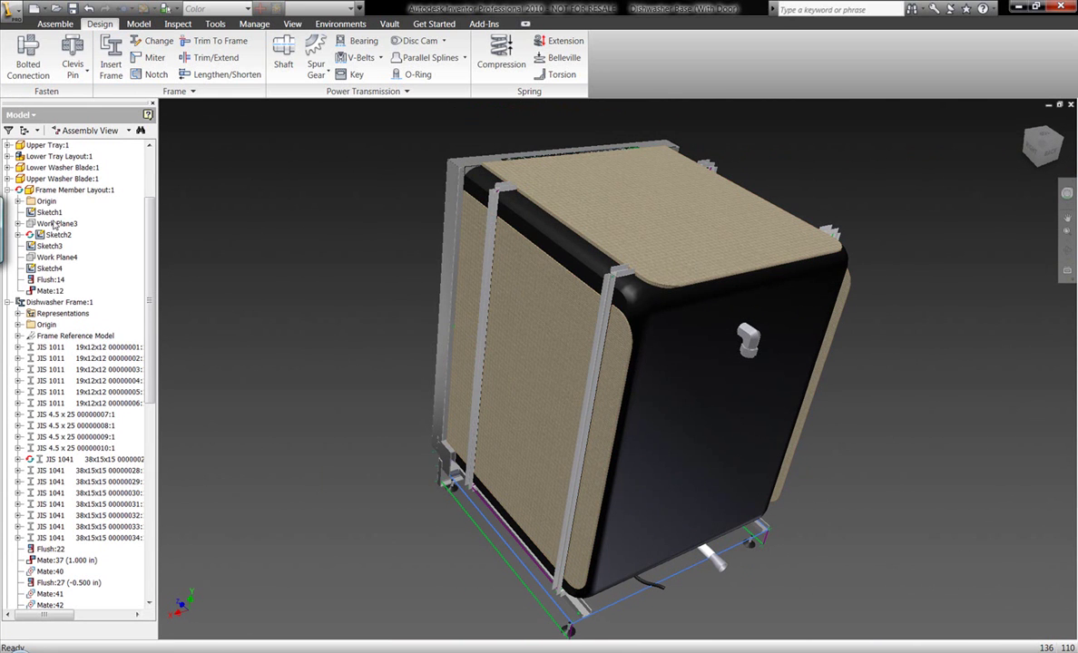
# Hide Sketch1, Sketch2, Sketch3 and Sketch4 of the Frame Member Layout part, and collapse that part's entry.
pyautogui.click(49, 212)
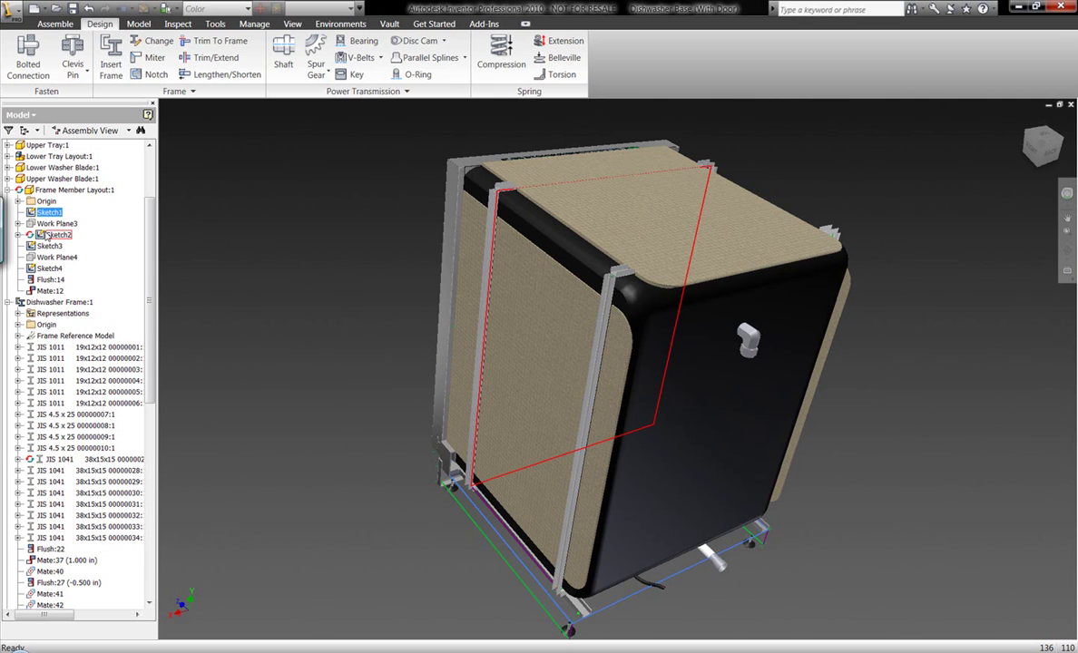
pyautogui.keyDown('ctrl'); pyautogui.click(52, 235); pyautogui.keyUp('ctrl')
pyautogui.keyDown('ctrl'); pyautogui.click(50, 246); pyautogui.keyUp('ctrl')
pyautogui.rightClick(50, 269)
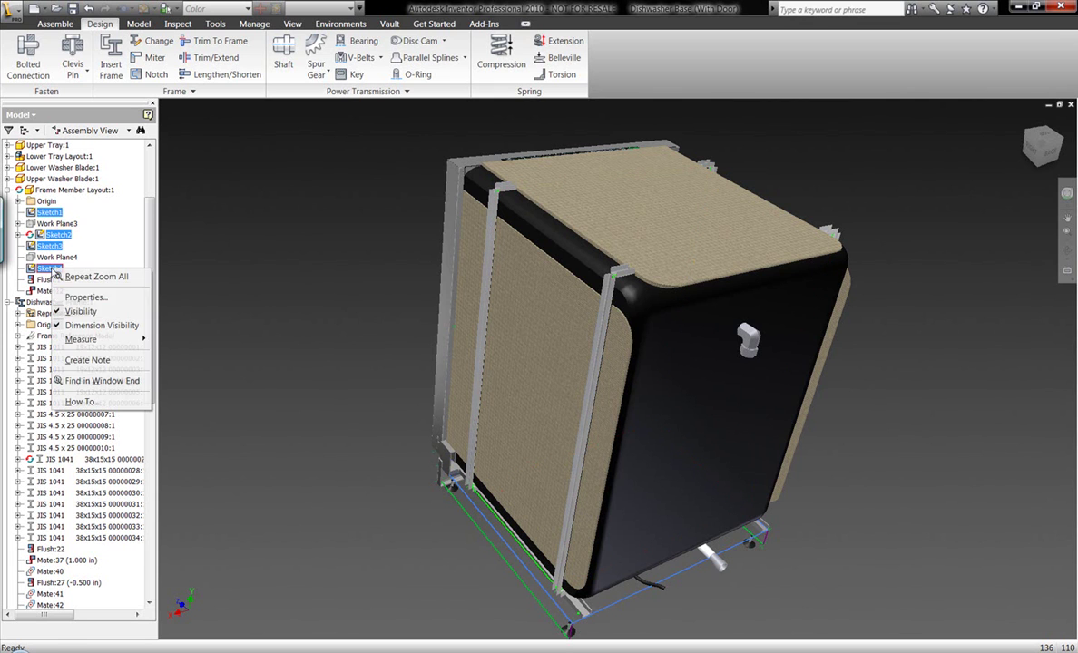
pyautogui.click(81, 311)
pyautogui.click(8, 189)
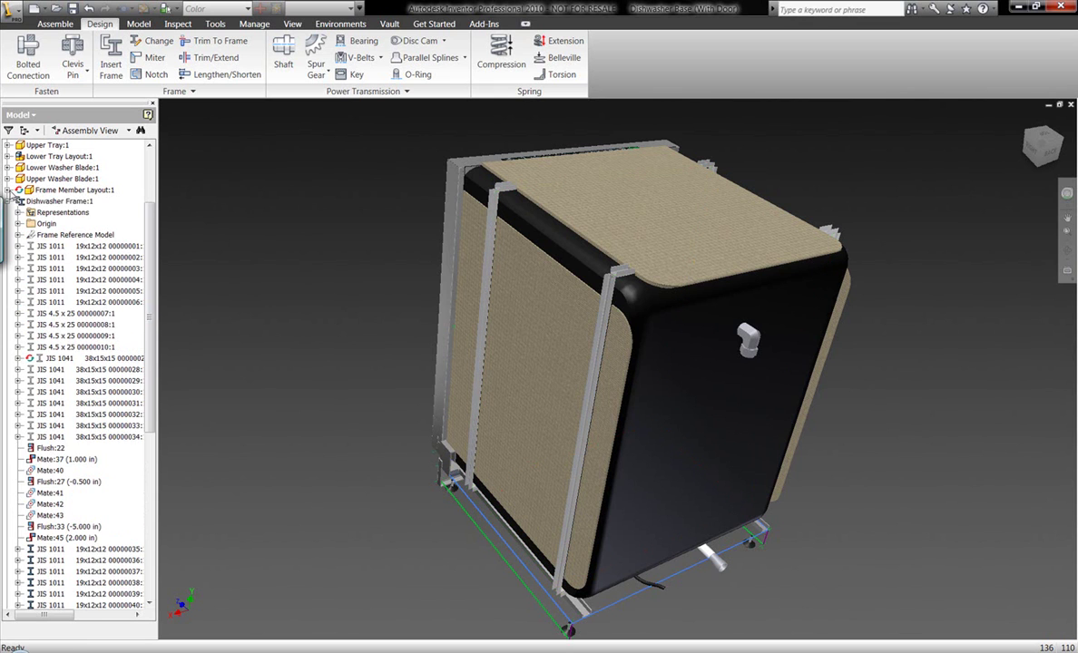
pyautogui.click(43, 193)
# Miter the short top channel and the vertical channel at the front upper corner of the dishwasher's right side.
pyautogui.scroll(-5, 618, 269)
pyautogui.moveTo(617, 269); pyautogui.dragTo(596, 341, button='middle')
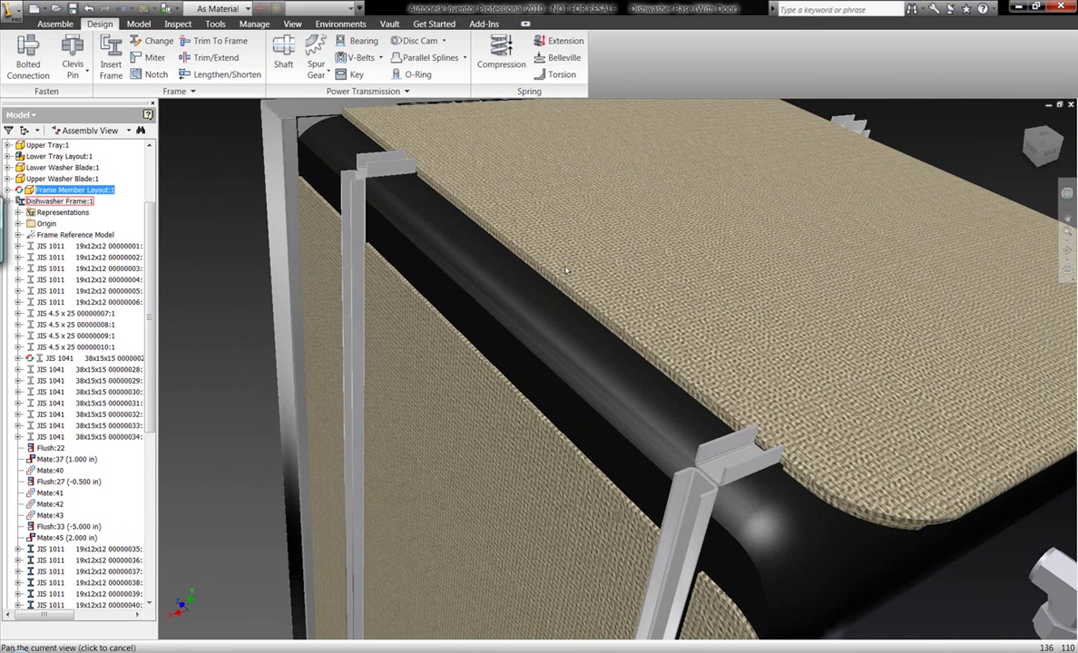
pyautogui.click(150, 57)
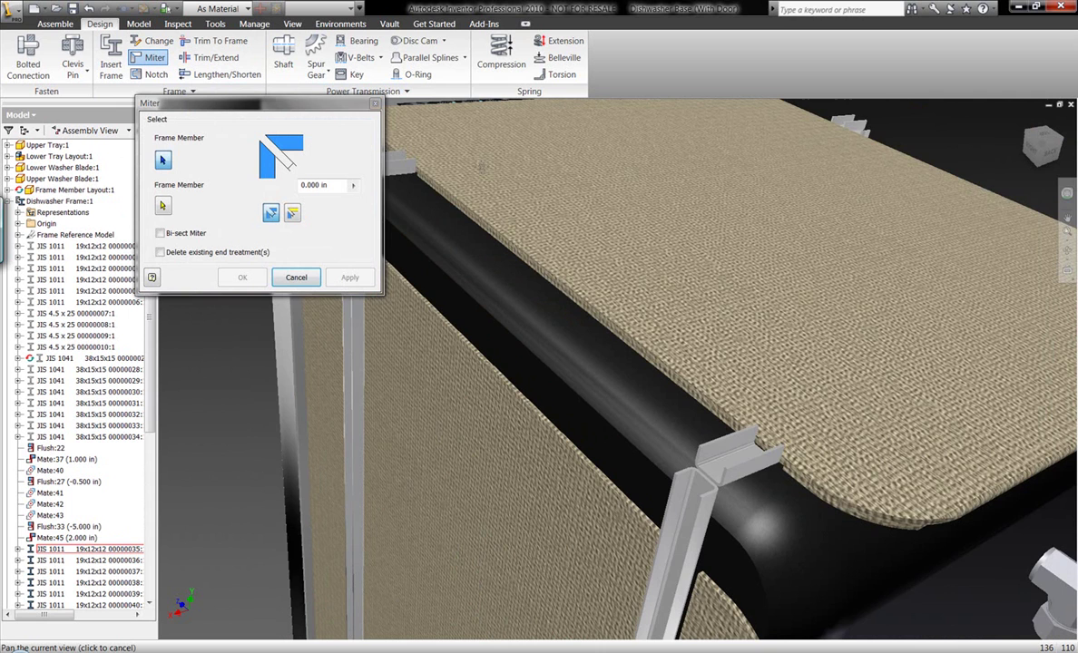
pyautogui.moveTo(486, 163); pyautogui.dragTo(619, 158, button='middle')
pyautogui.click(513, 160)
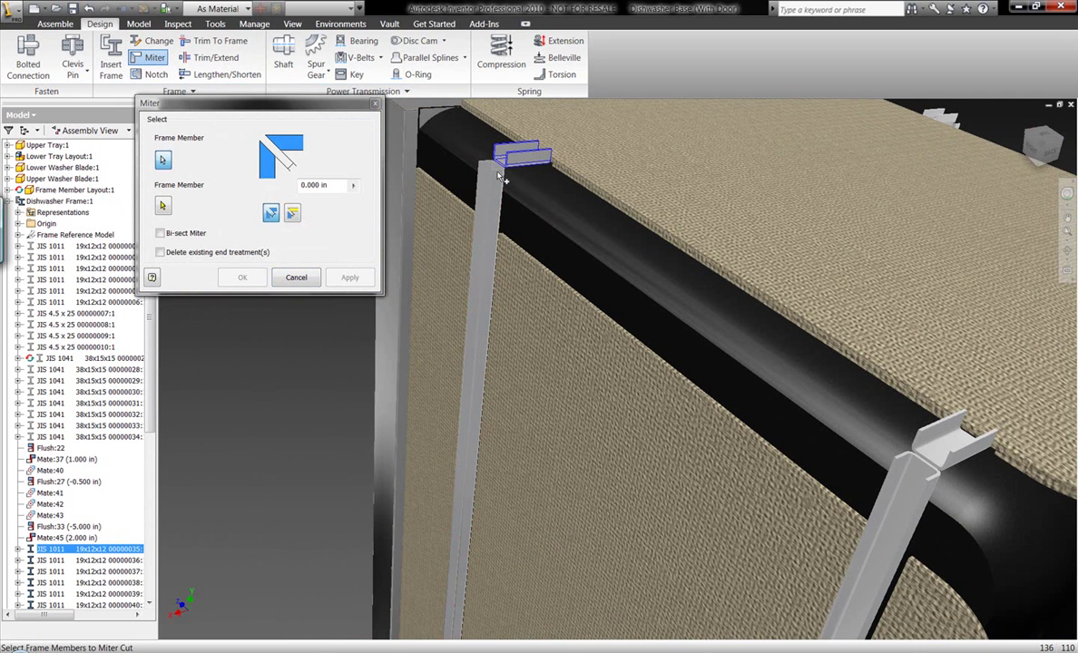
pyautogui.click(498, 177)
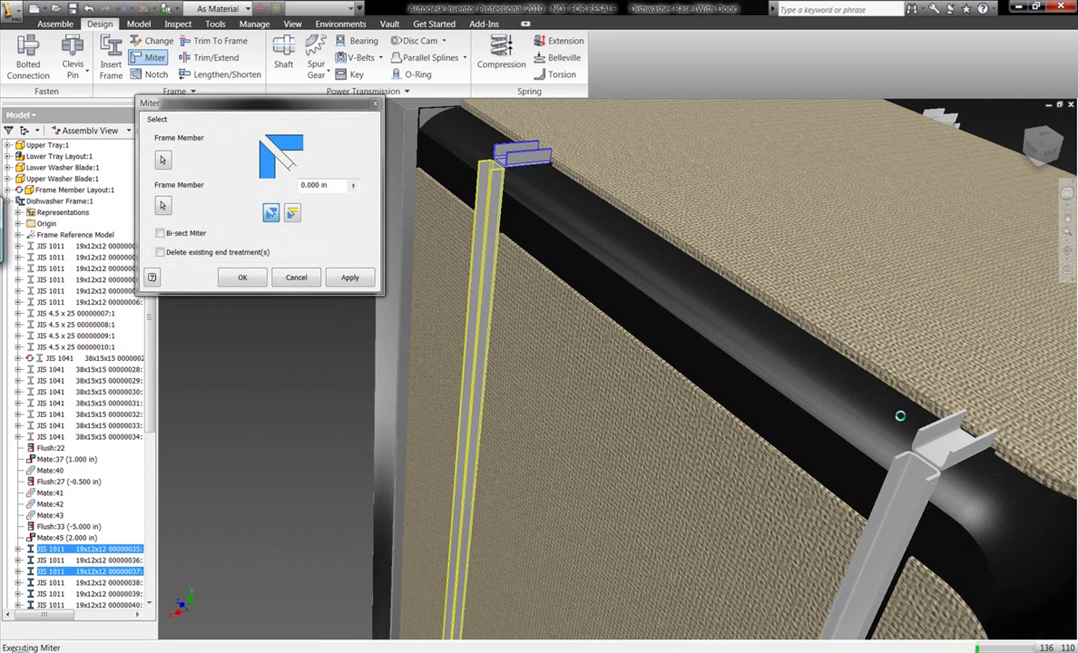
pyautogui.press('Return')
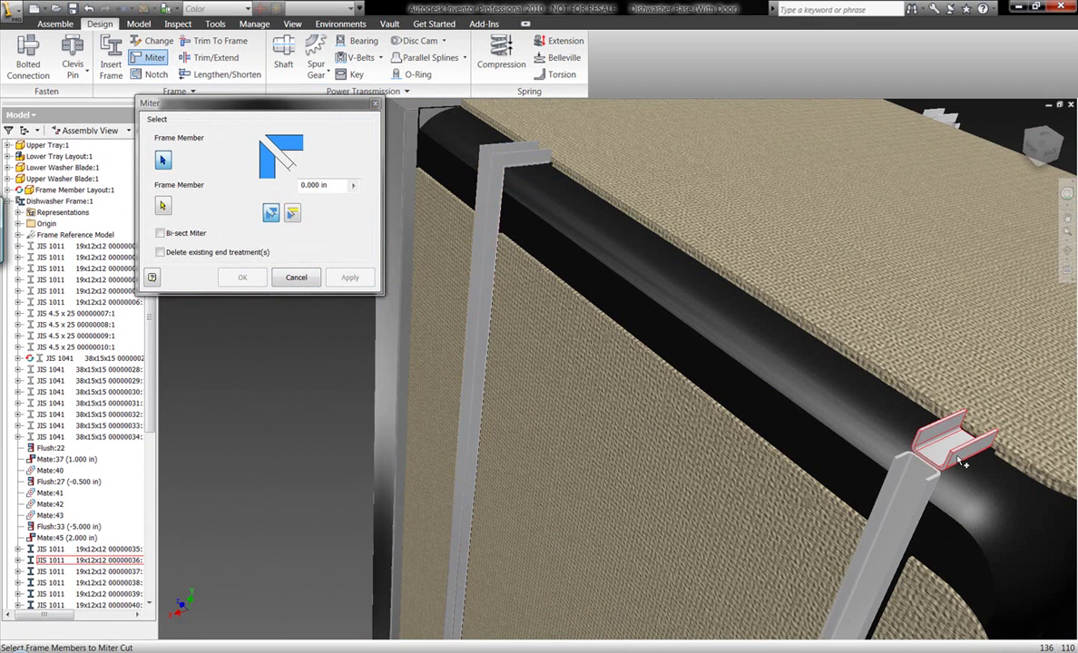
# Miter the short top channel with the vertical channel at the rear upper corner of the right side.
pyautogui.click(957, 457)
pyautogui.click(926, 486)
pyautogui.rightClick(927, 487)
pyautogui.click(941, 497)
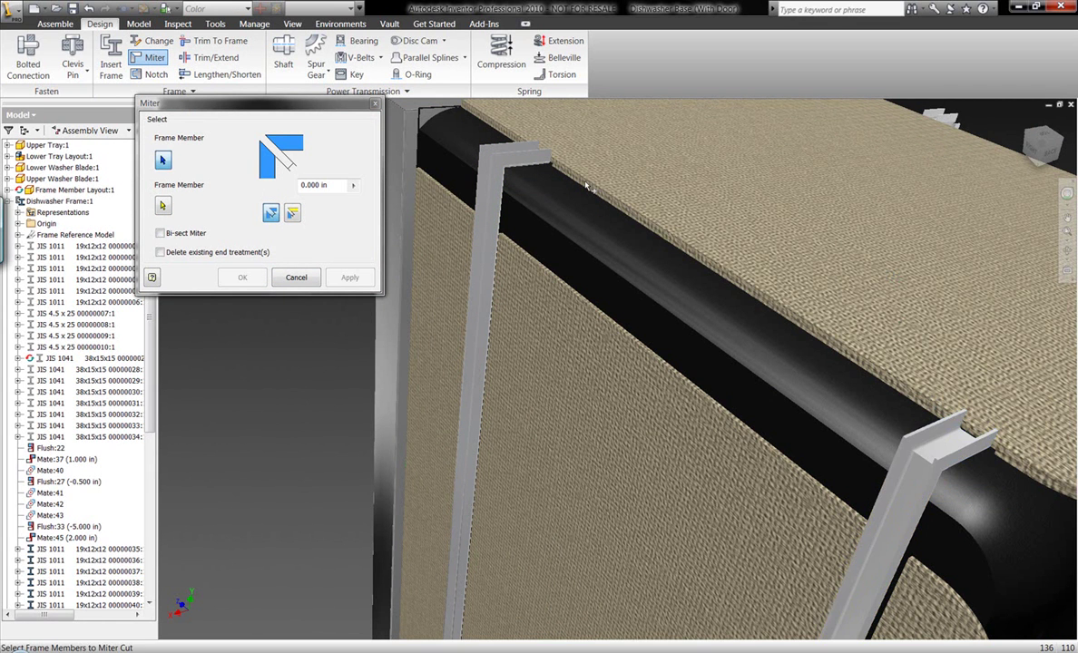
# Miter the short top channel with the vertical channel at the front upper corner of the dishwasher's left side.
pyautogui.keyDown('shift'); pyautogui.moveTo(657, 190); pyautogui.dragTo(621, 222, button='middle'); pyautogui.keyUp('shift')
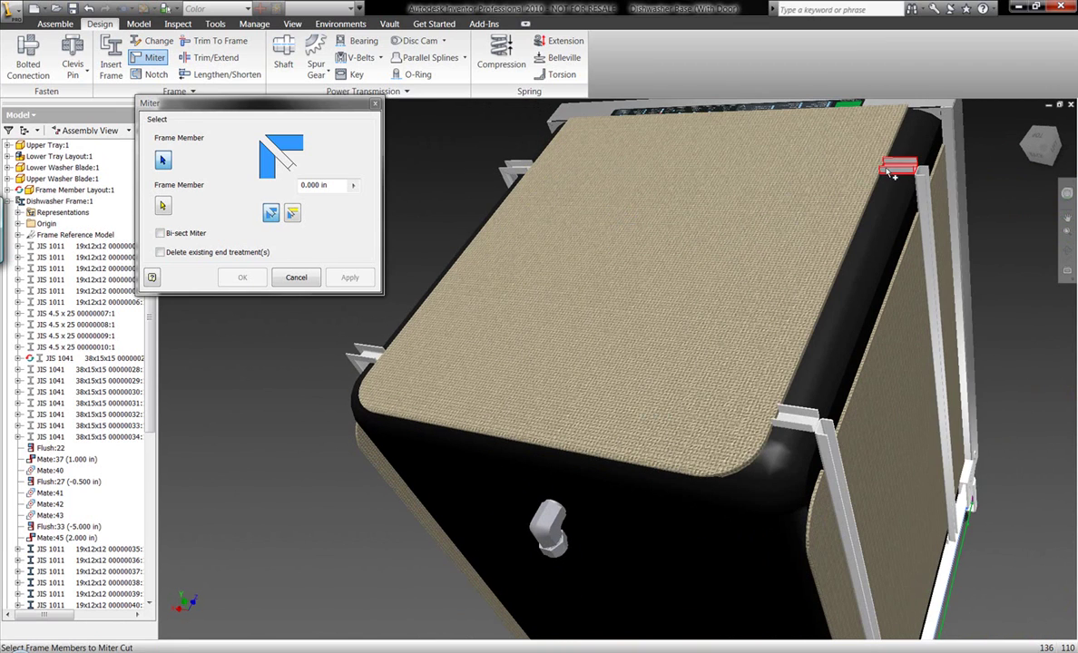
pyautogui.click(893, 172)
pyautogui.click(923, 186)
pyautogui.rightClick(923, 186)
pyautogui.click(931, 196)
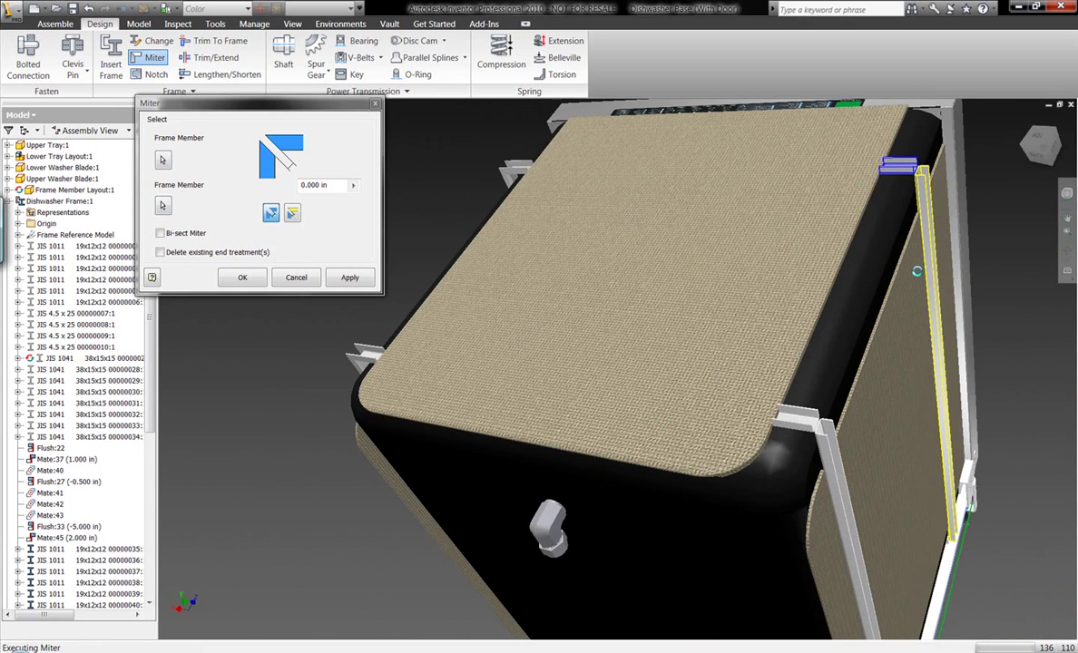
# Miter the short top channel with the vertical channel at the rear upper corner of the left side.
pyautogui.click(796, 419)
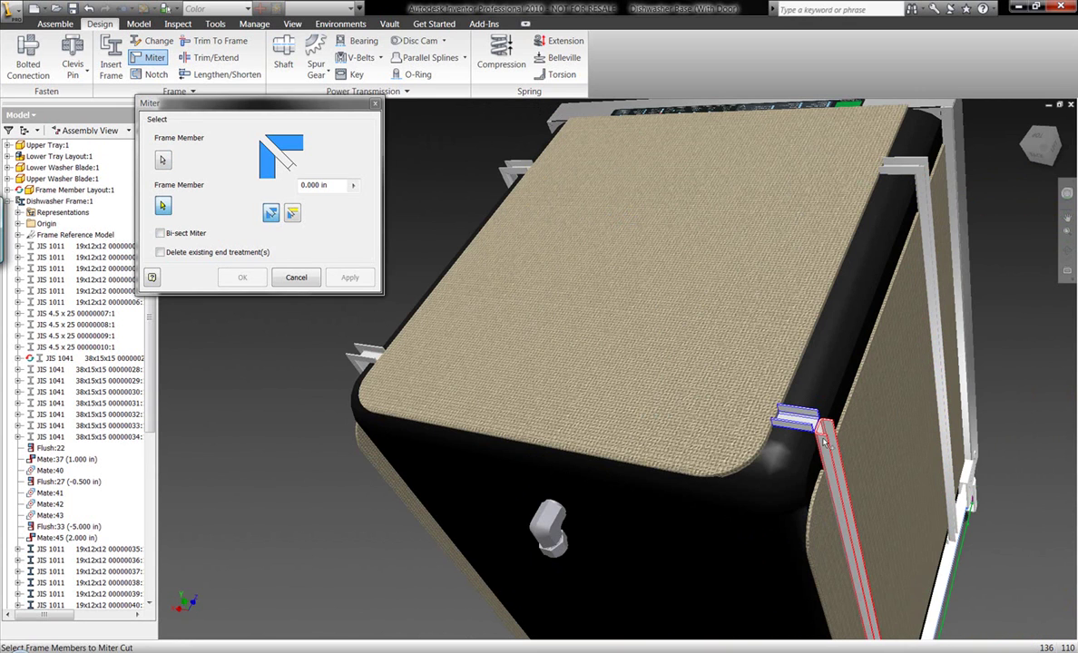
pyautogui.click(824, 441)
pyautogui.rightClick(824, 442)
pyautogui.click(828, 445)
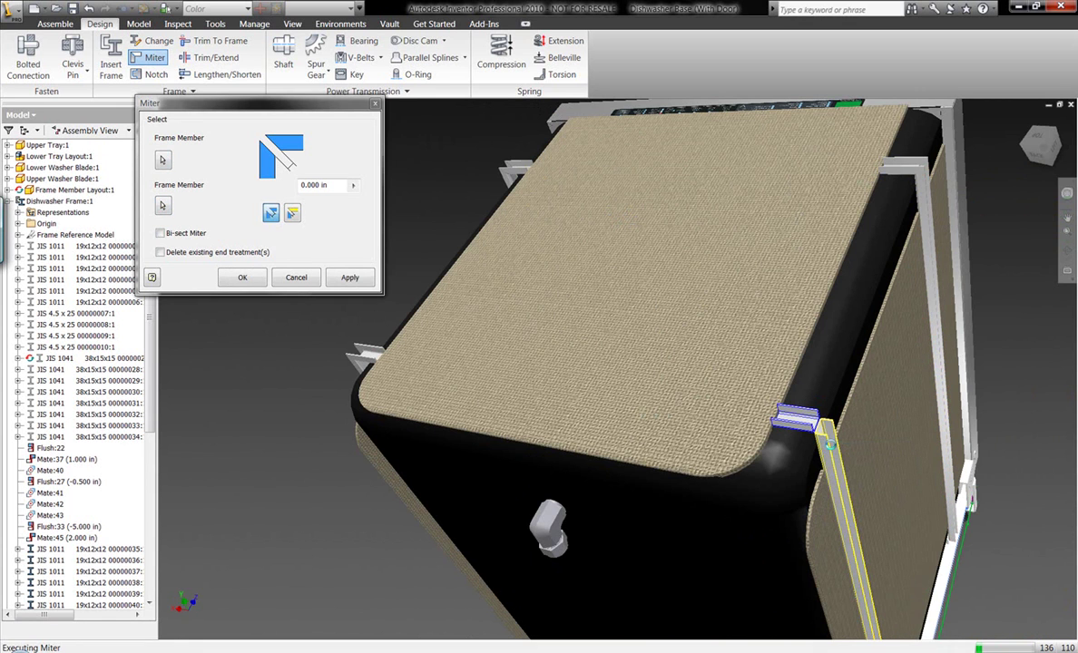
# Miter the left side's front vertical channel with the front cross channel running underneath the dishwasher.
pyautogui.keyDown('shift'); pyautogui.moveTo(892, 486); pyautogui.dragTo(866, 434, button='middle'); pyautogui.keyUp('shift')
pyautogui.scroll(-4, 987, 546)
pyautogui.moveTo(987, 546); pyautogui.dragTo(946, 451, button='middle')
pyautogui.click(946, 451)
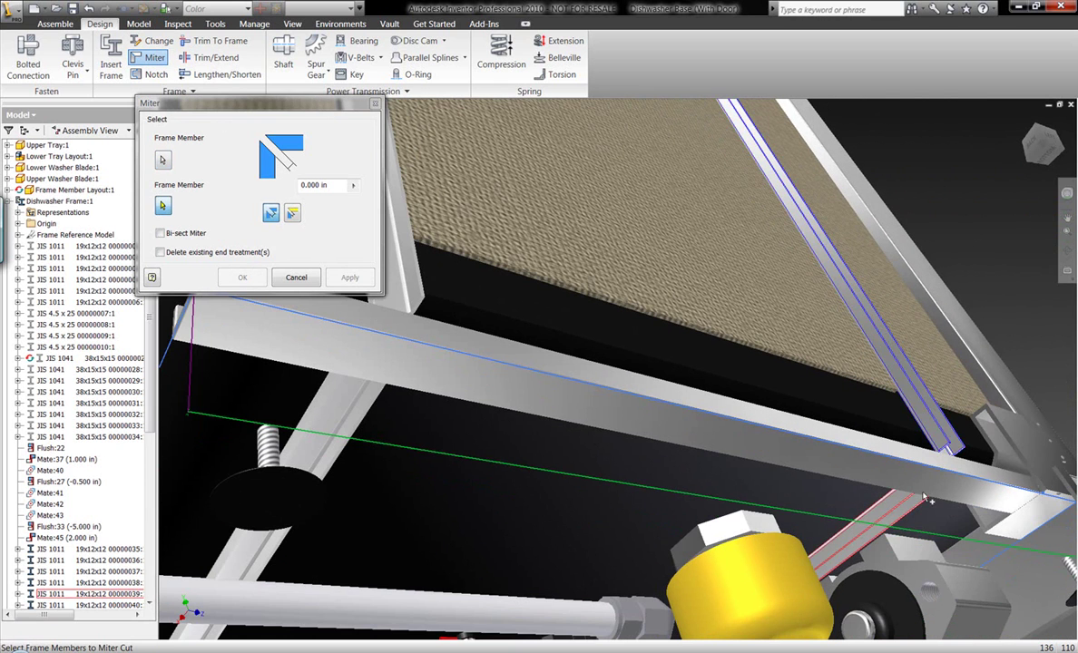
pyautogui.click(913, 502)
pyautogui.rightClick(914, 502)
pyautogui.click(930, 506)
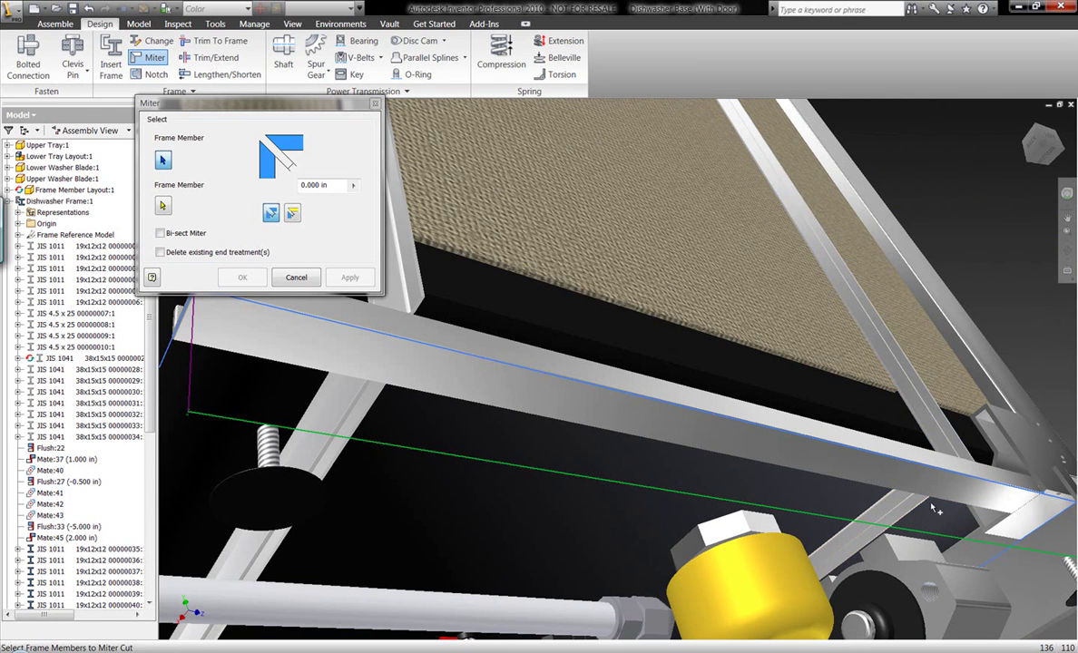
# Miter the left side's rear vertical channel with the rear cross channel underneath the dishwasher.
pyautogui.click(396, 313)
pyautogui.click(345, 368)
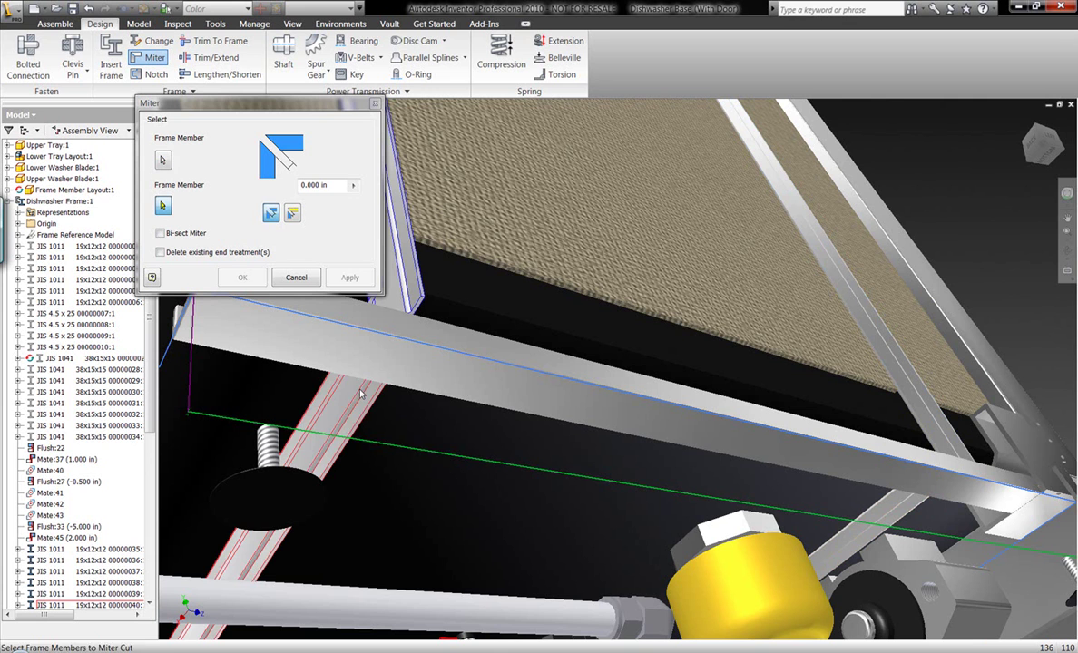
pyautogui.rightClick(360, 395)
pyautogui.click(379, 398)
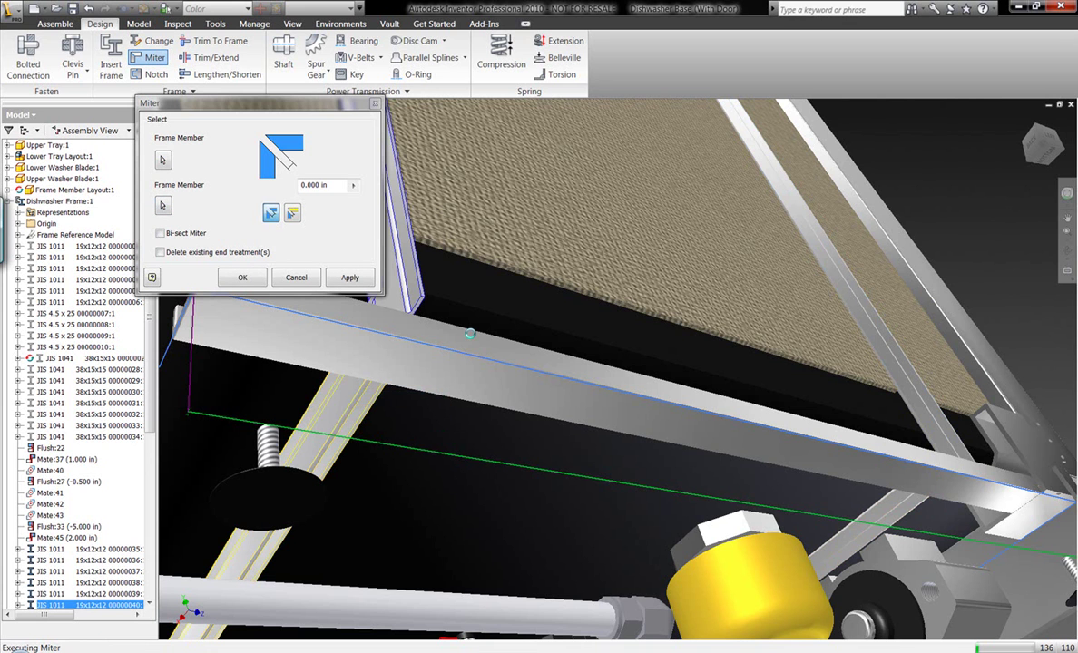
# Miter the rear cross channel with the rear vertical channel at the lower corner of the right side.
pyautogui.scroll(3, 471, 337)
pyautogui.keyDown('shift'); pyautogui.moveTo(472, 338); pyautogui.dragTo(622, 343, button='middle'); pyautogui.keyUp('shift')
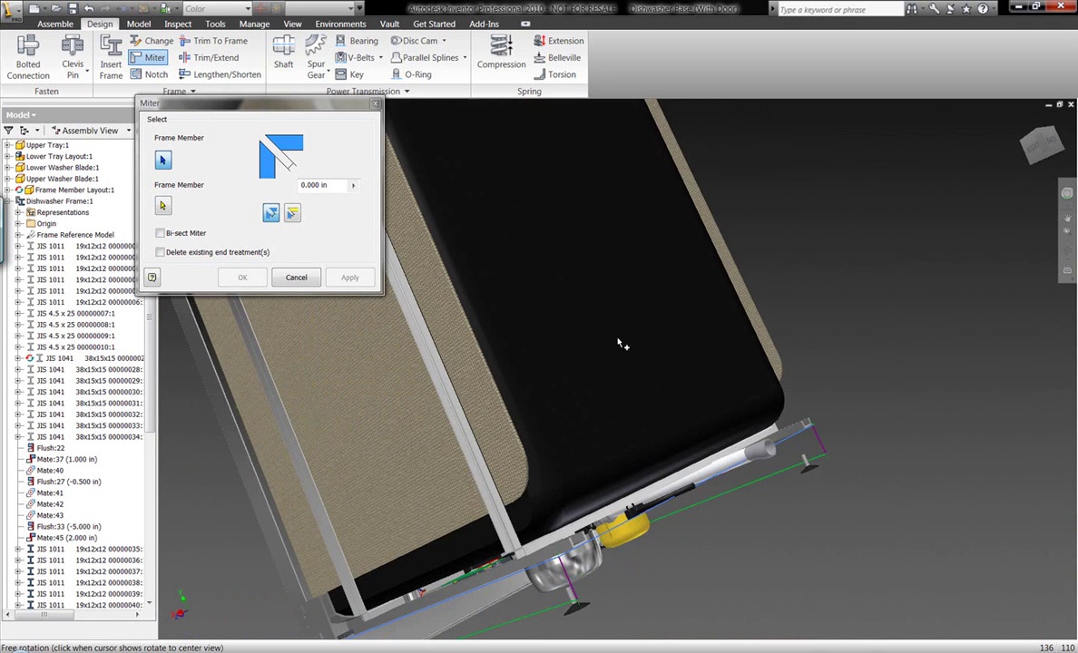
pyautogui.click(527, 547)
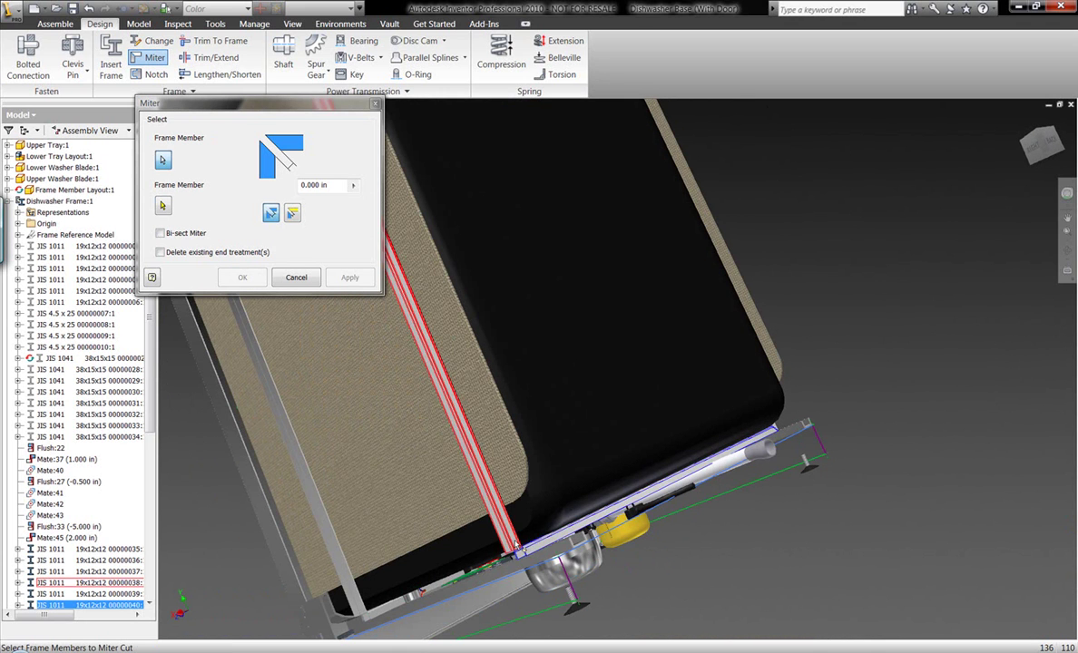
pyautogui.click(515, 542)
pyautogui.rightClick(516, 543)
pyautogui.click(540, 551)
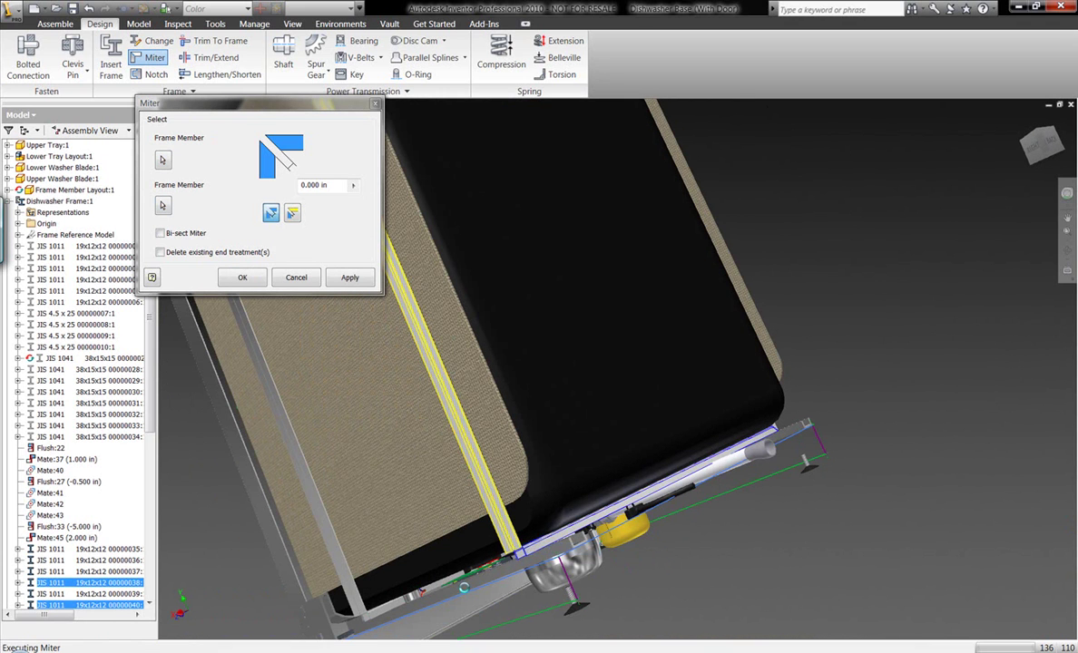
# Miter the front cross channel with the front vertical channel at the right side's lower corner, and finish mitering.
pyautogui.click(376, 616)
pyautogui.click(363, 609)
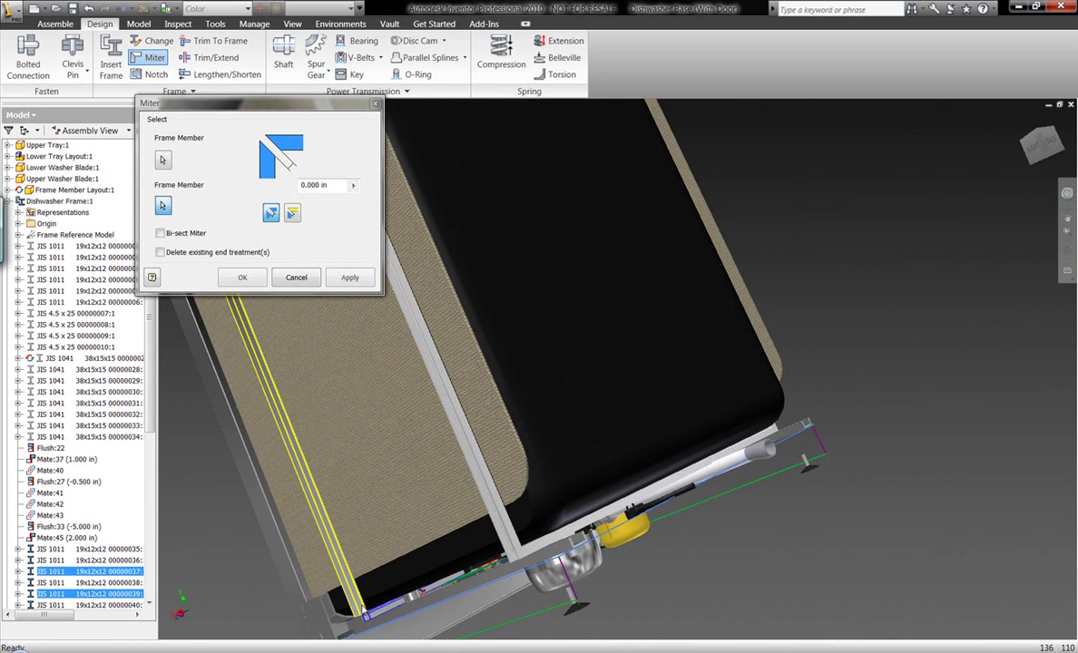
pyautogui.rightClick(336, 562)
pyautogui.click(367, 502)
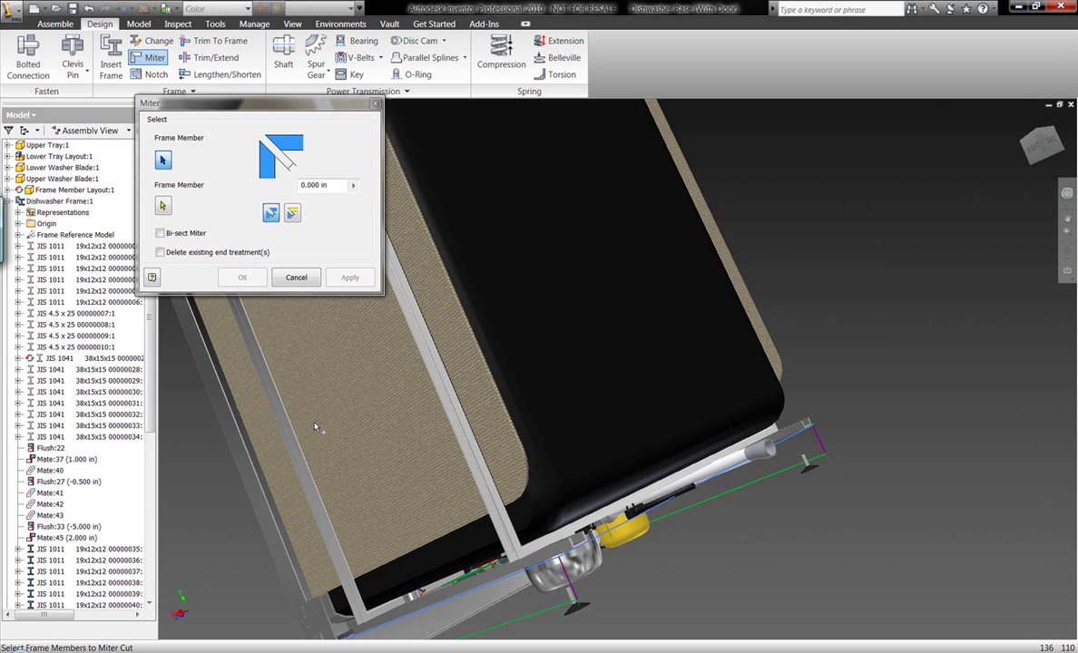
pyautogui.click(296, 277)
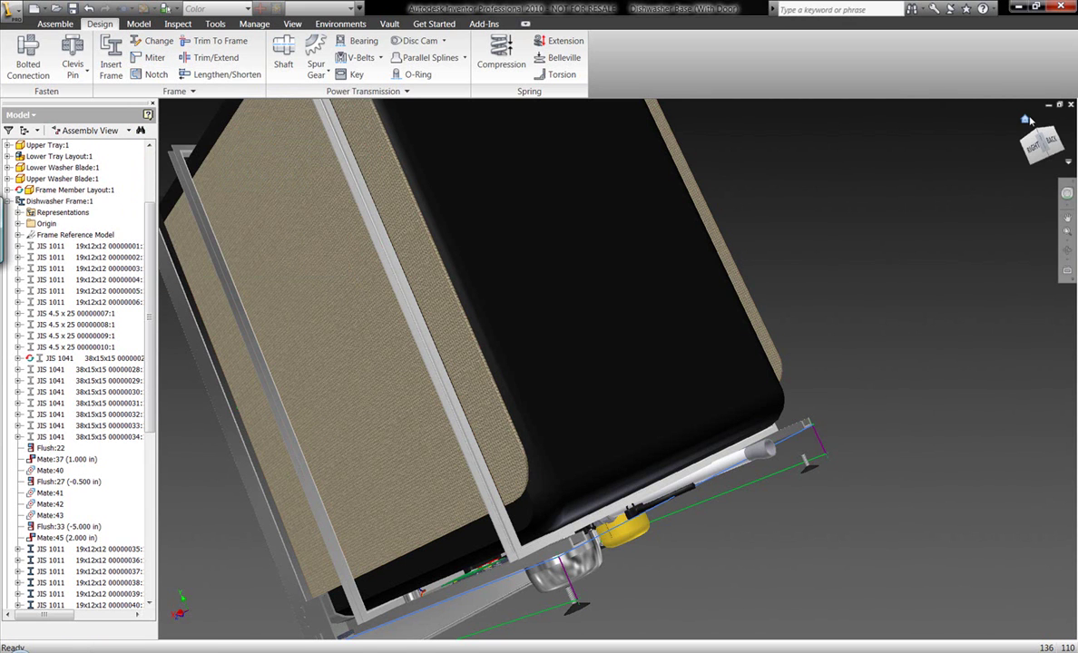
# Insert black JIS G 3350A light channels, size 1041 38x15x15, along the bottom line and both short vertical lines on the base layout's left side.
pyautogui.click(1025, 121)
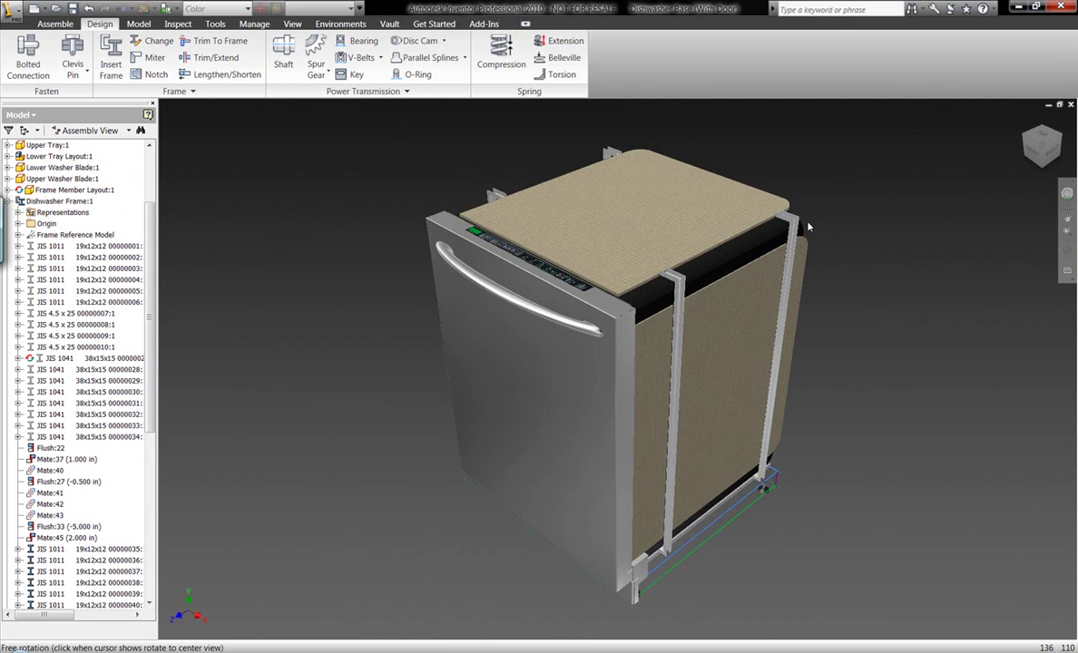
pyautogui.click(1056, 165)
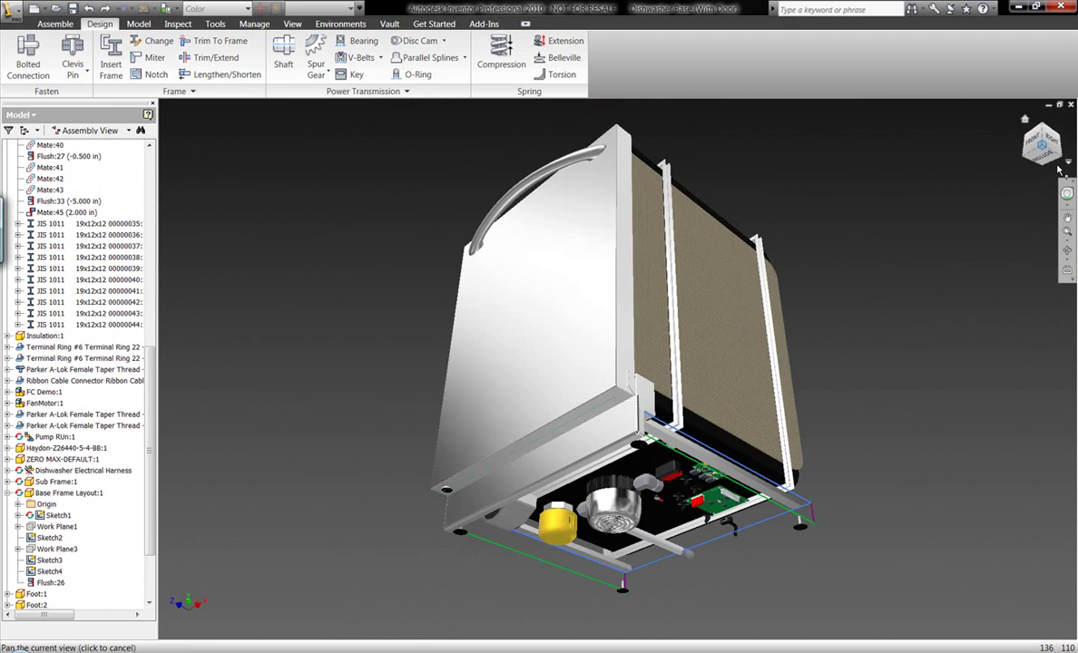
pyautogui.click(1065, 161)
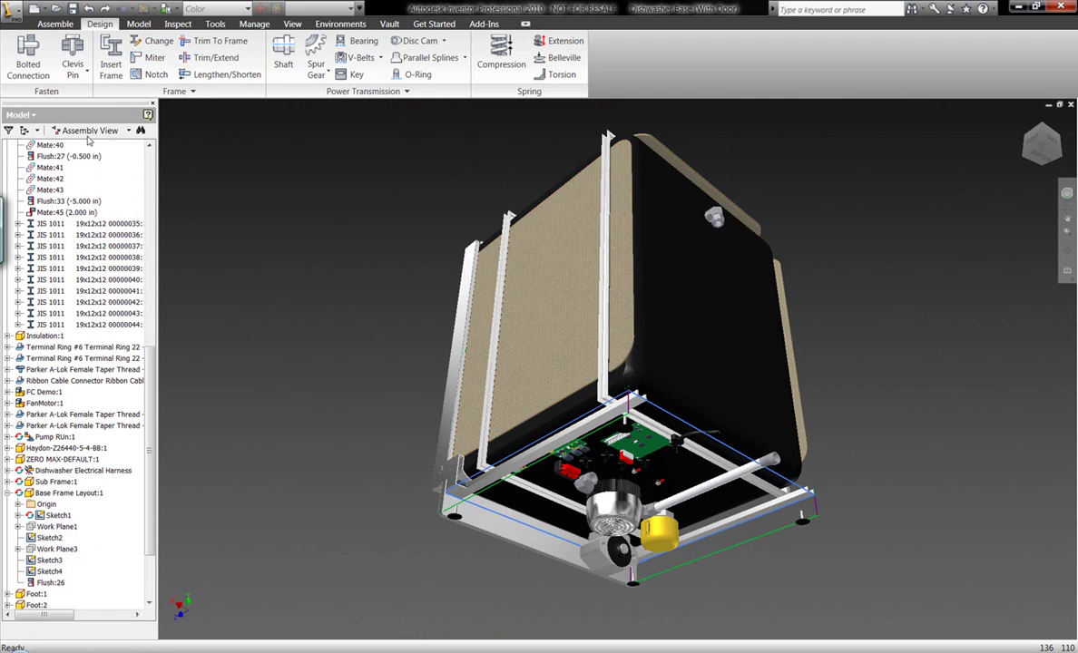
pyautogui.click(108, 69)
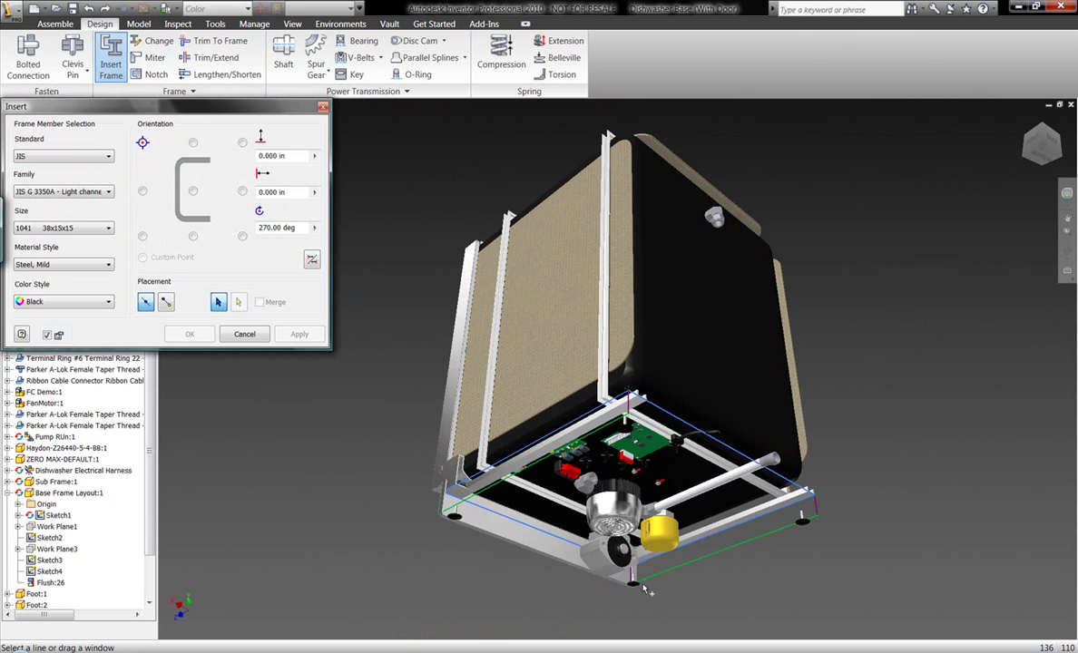
pyautogui.scroll(5, 644, 587)
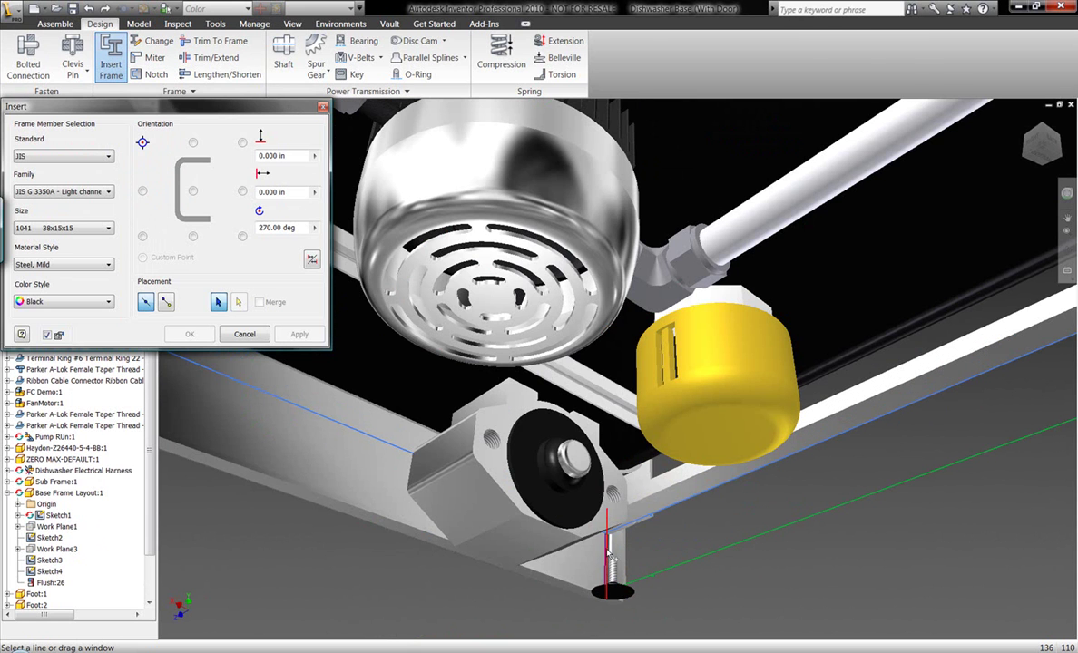
pyautogui.click(656, 524)
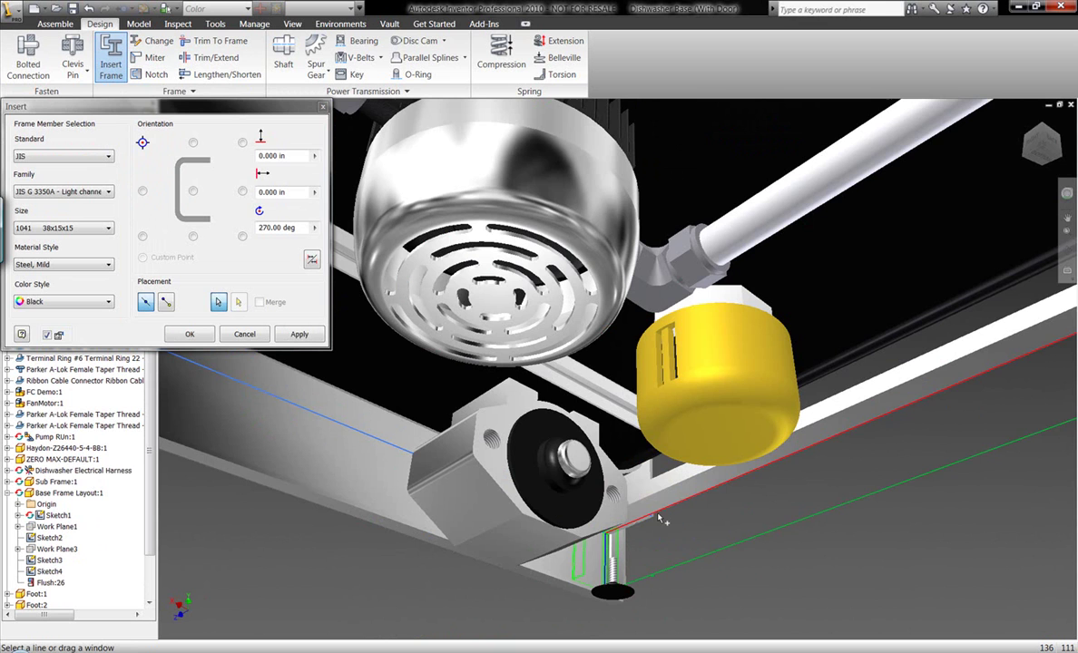
pyautogui.click(675, 570)
pyautogui.scroll(-3, 694, 556)
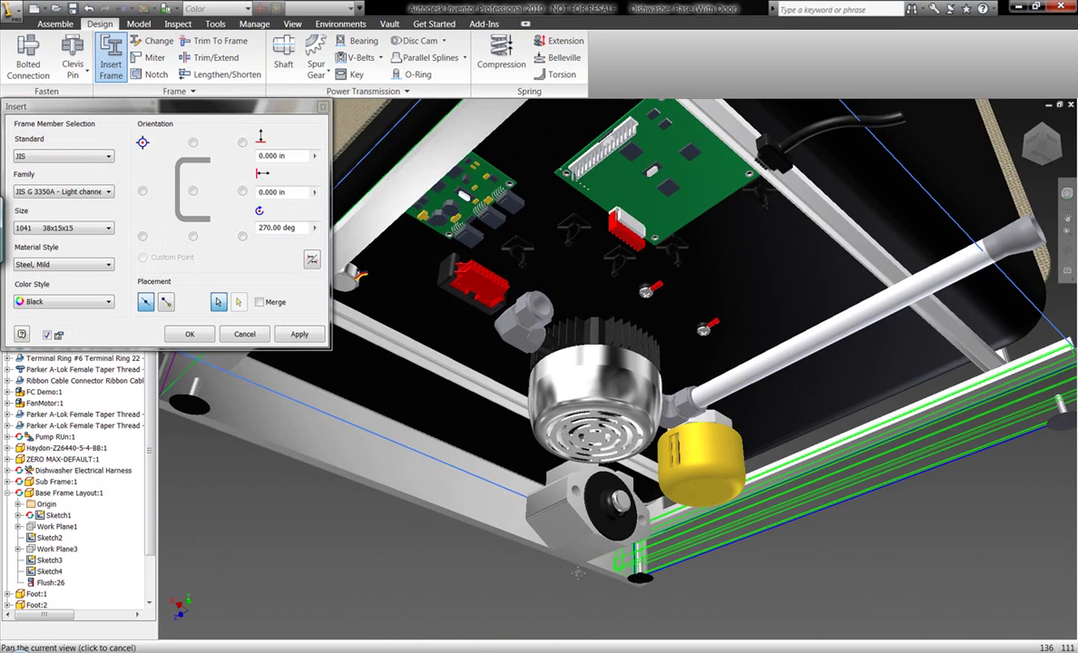
pyautogui.moveTo(694, 556); pyautogui.dragTo(544, 594, button='middle')
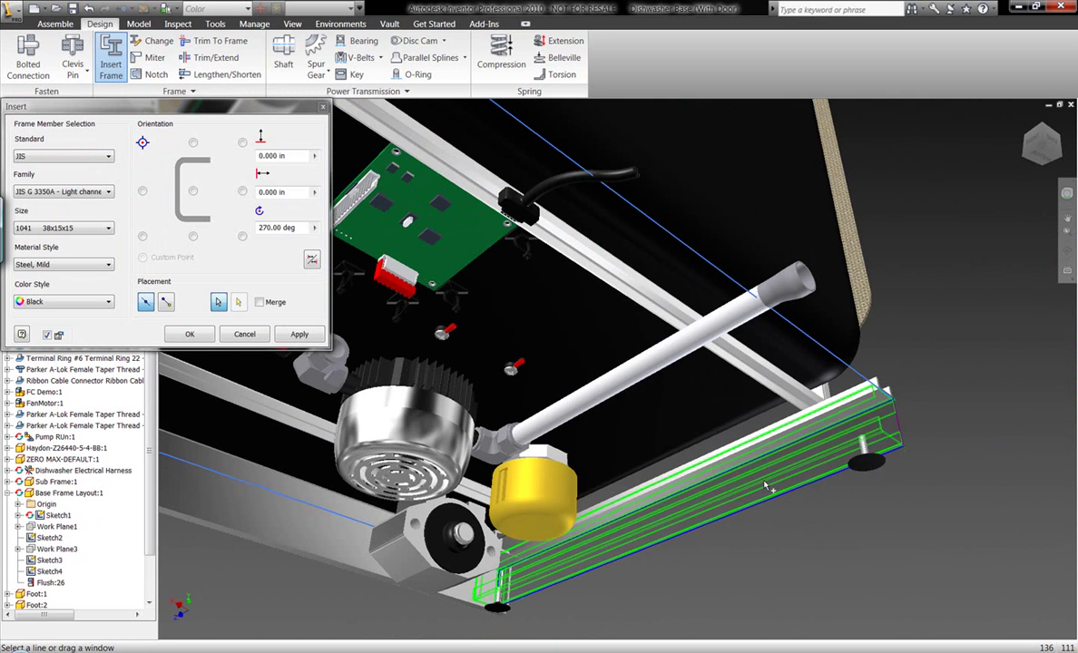
pyautogui.click(898, 426)
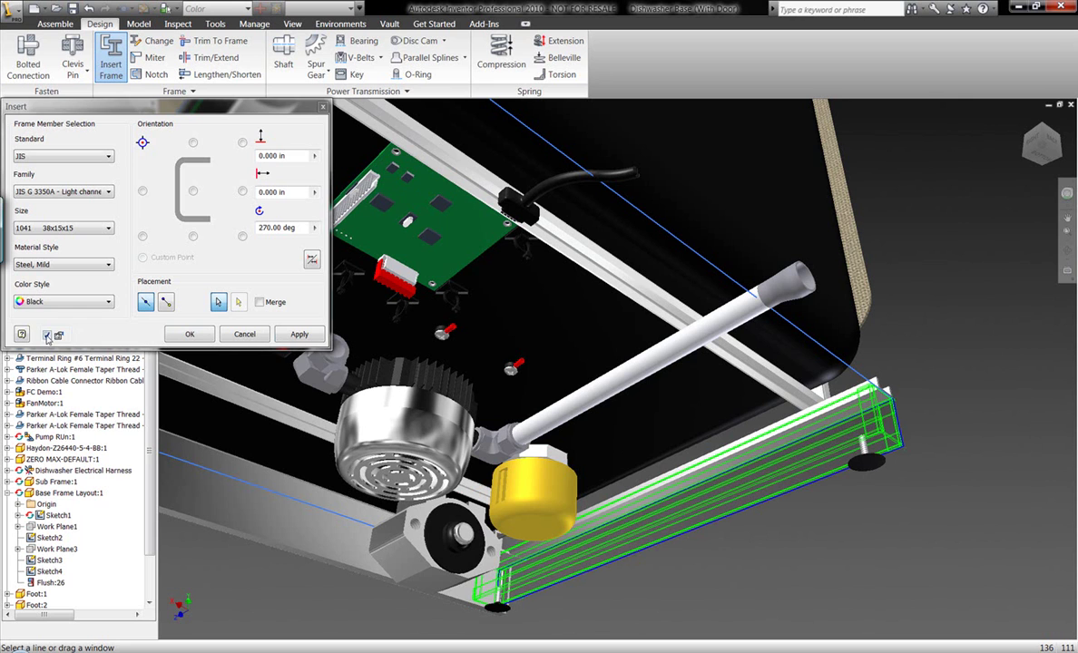
pyautogui.click(189, 334)
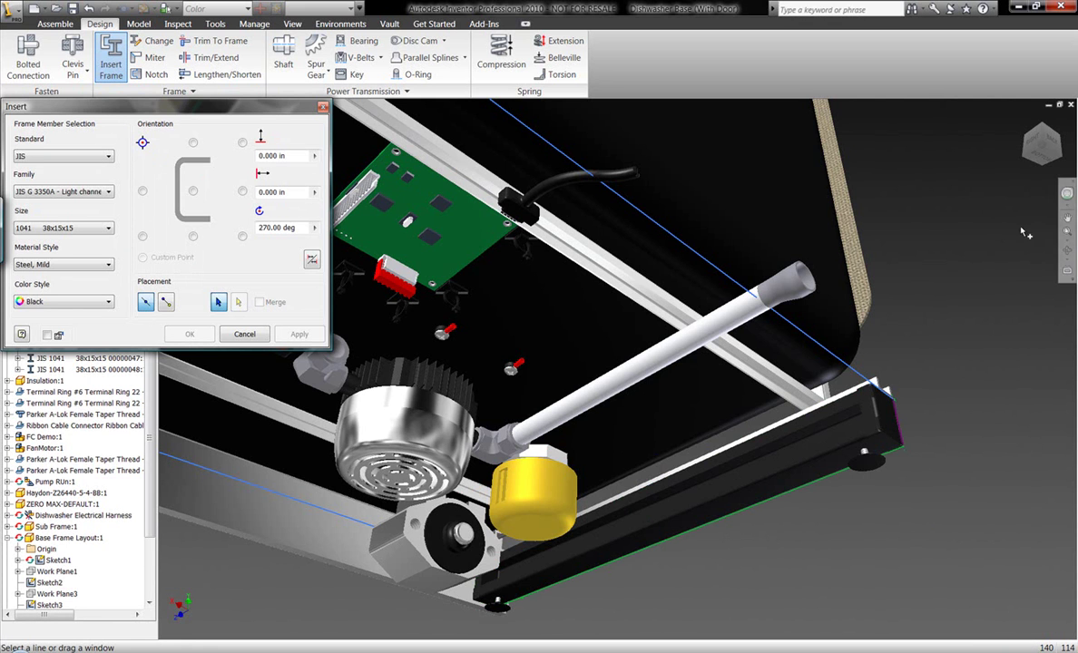
# Insert black JIS G 3350A light channels, size 1041 38x15x15, along all four lines of the base layout's right side, anchored at the profile's lower-left corner.
pyautogui.click(1058, 153)
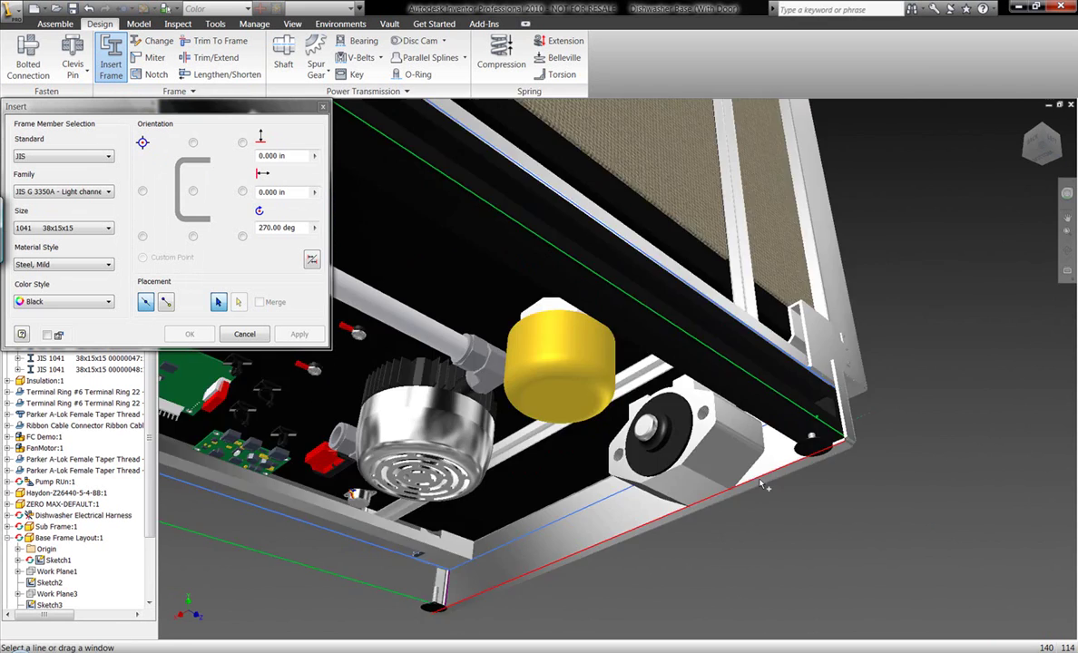
pyautogui.moveTo(767, 485); pyautogui.dragTo(1076, 446, button='middle')
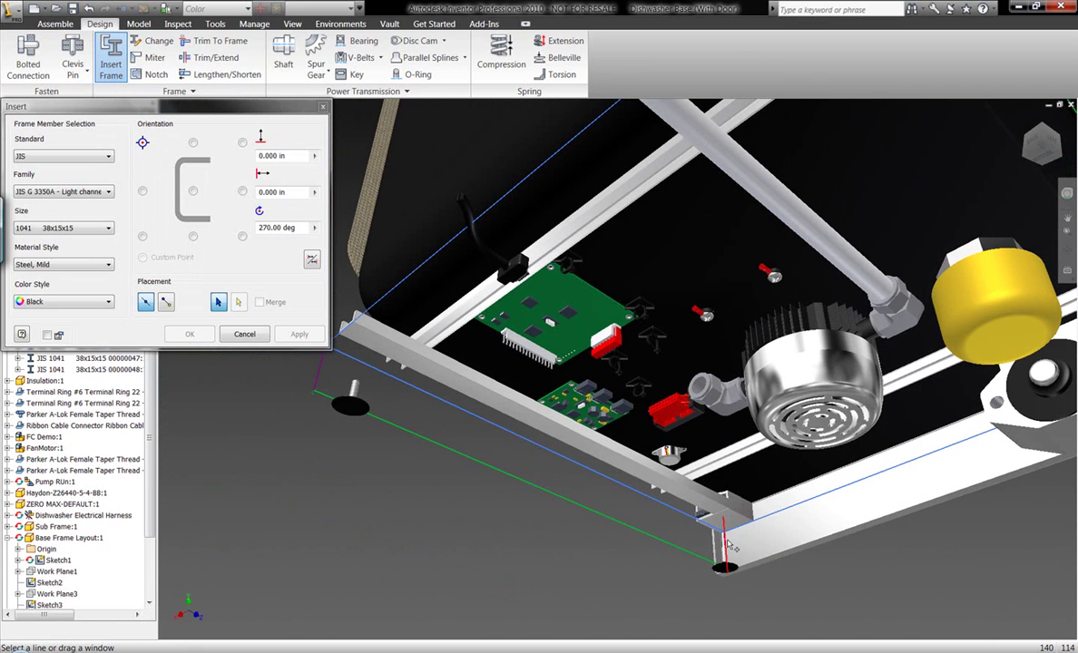
pyautogui.click(646, 498)
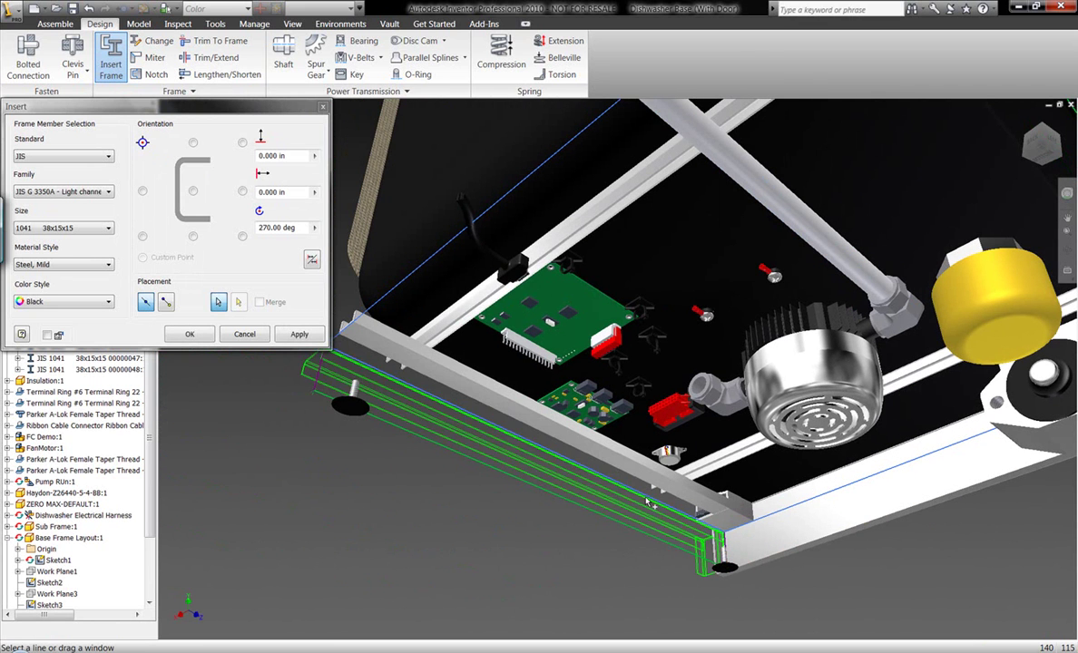
pyautogui.click(319, 400)
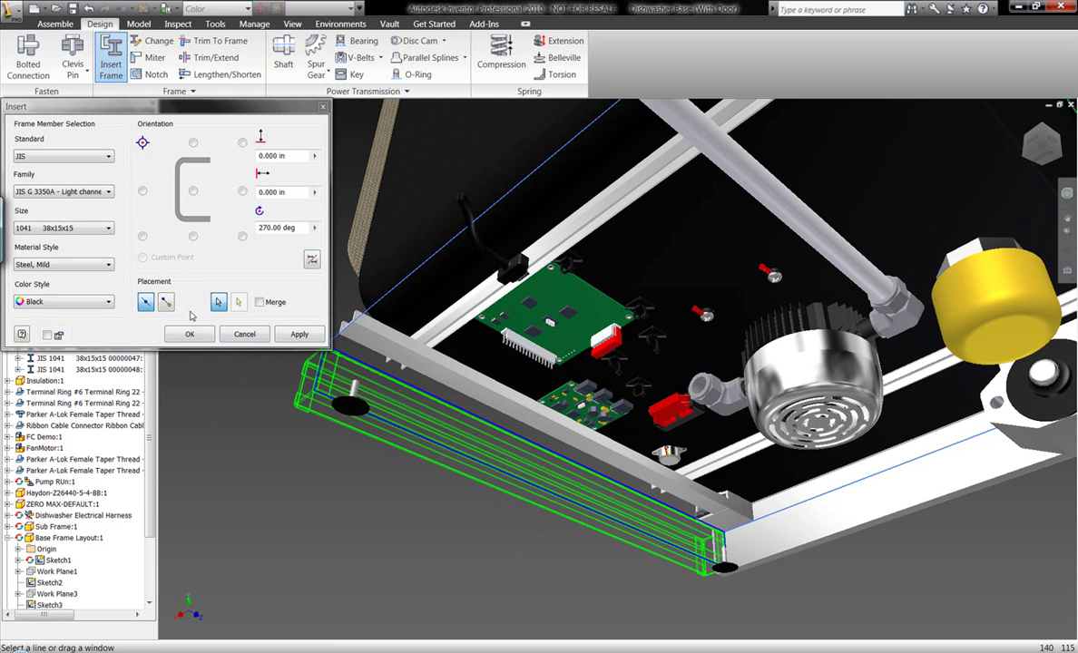
pyautogui.click(142, 237)
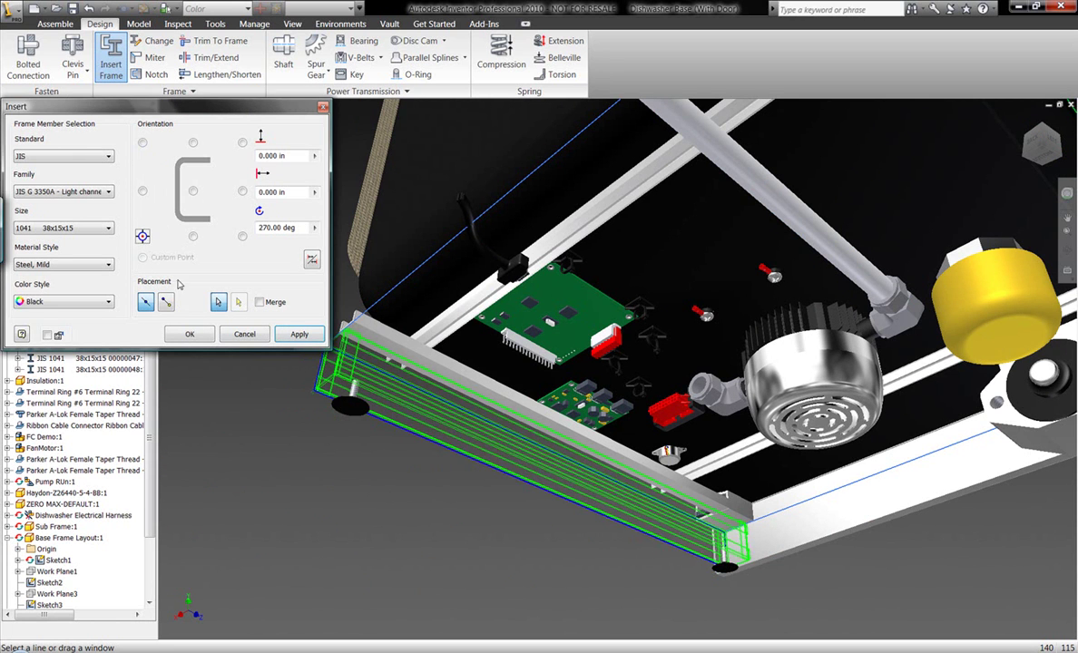
pyautogui.click(205, 336)
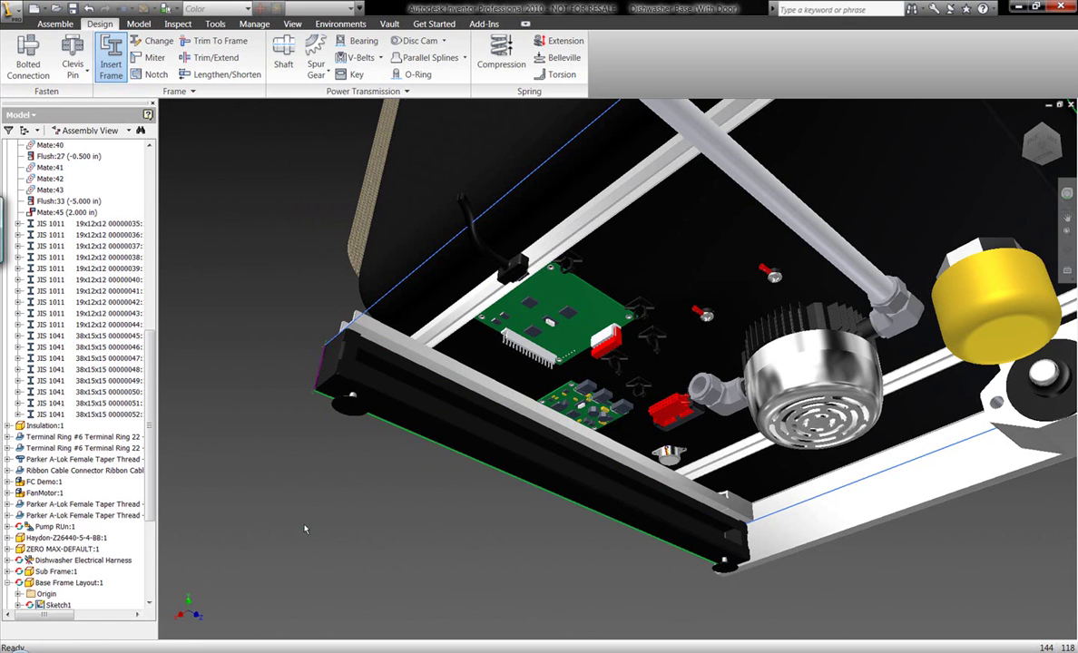
# Switch the model view from perspective to orthographic projection.
pyautogui.scroll(5, 355, 410)
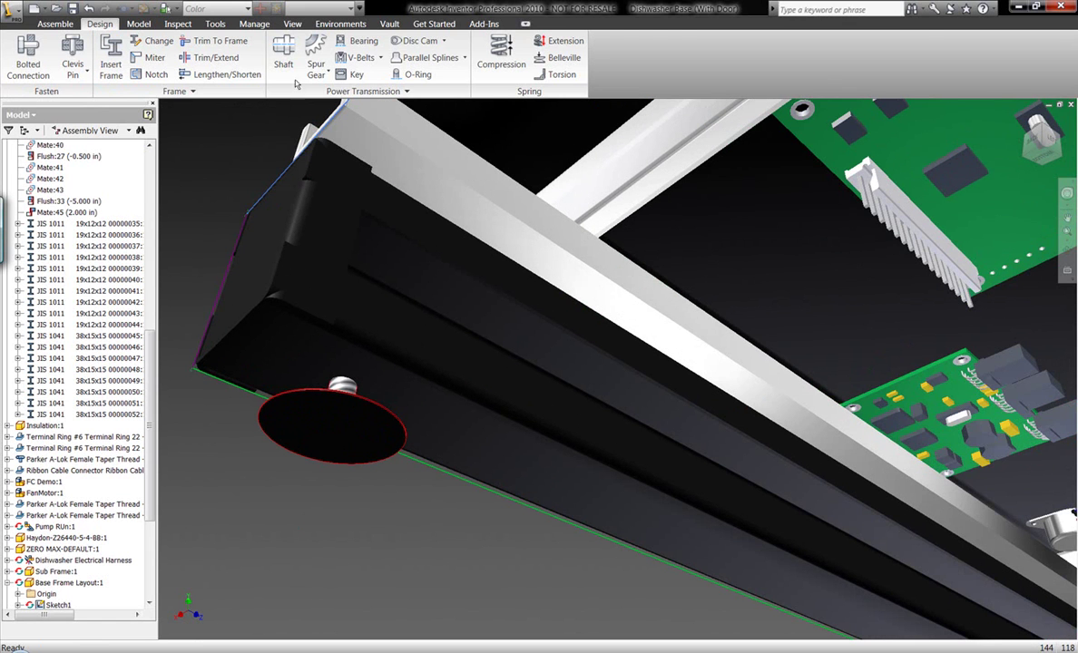
pyautogui.click(292, 24)
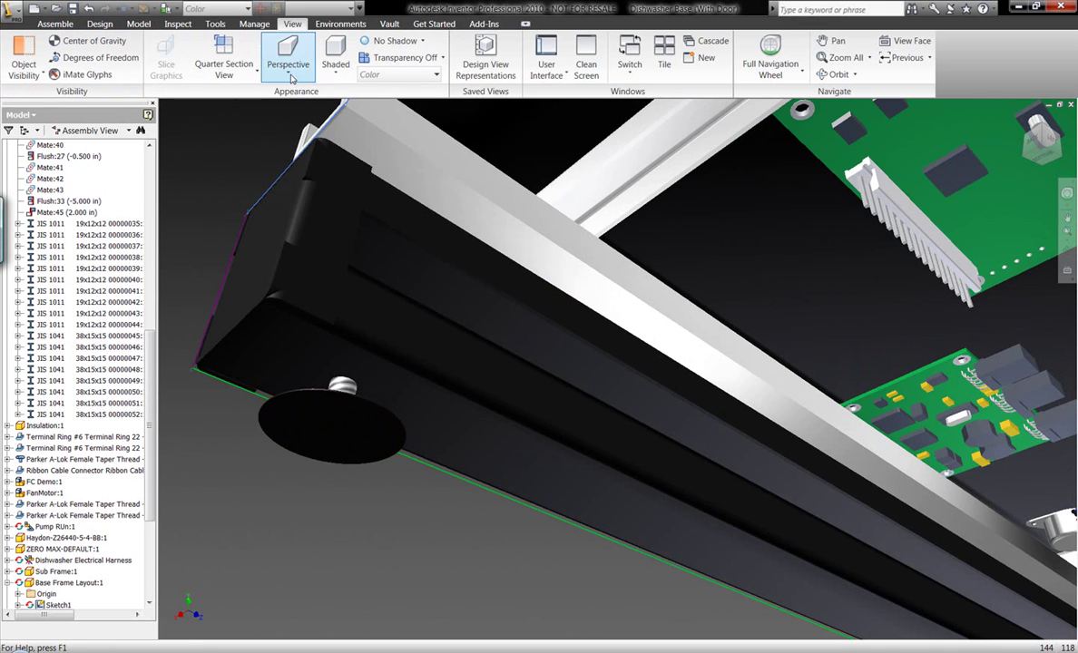
pyautogui.click(292, 80)
pyautogui.click(285, 98)
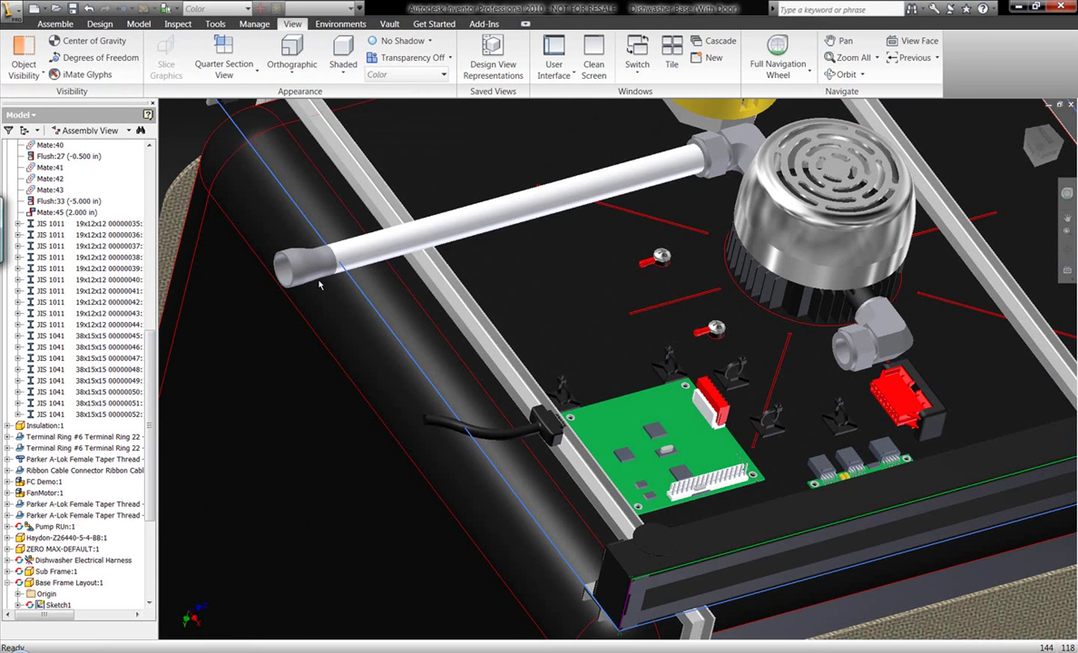
# Hide Sketch1, Sketch2, Sketch3 and Sketch4 of the Base Frame Layout part.
pyautogui.scroll(-5, 32, 572)
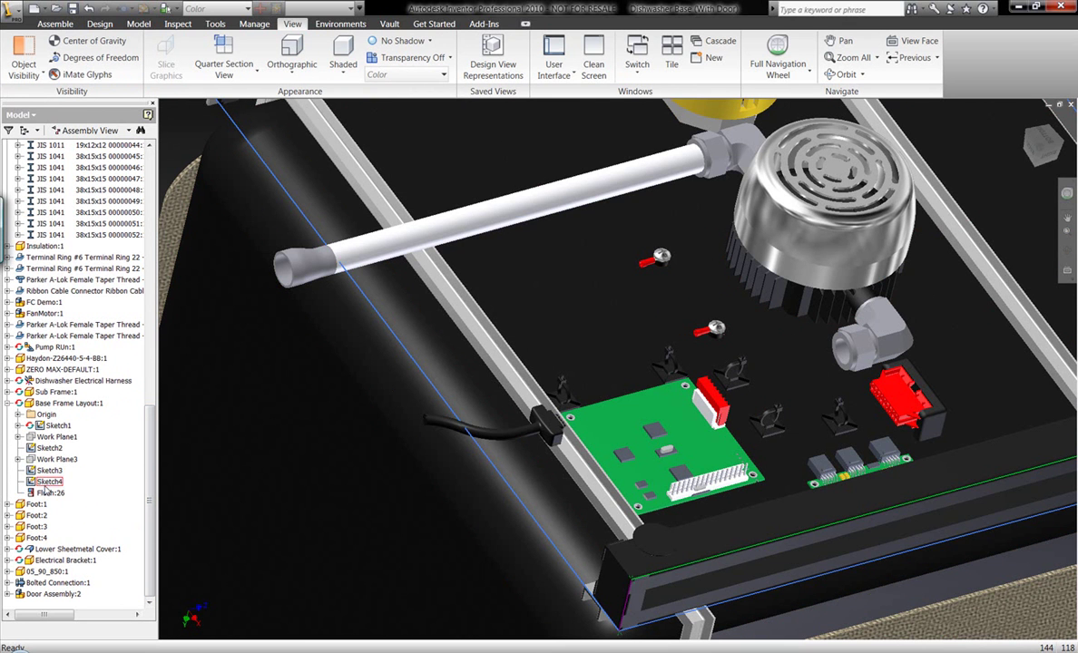
pyautogui.rightClick(51, 425)
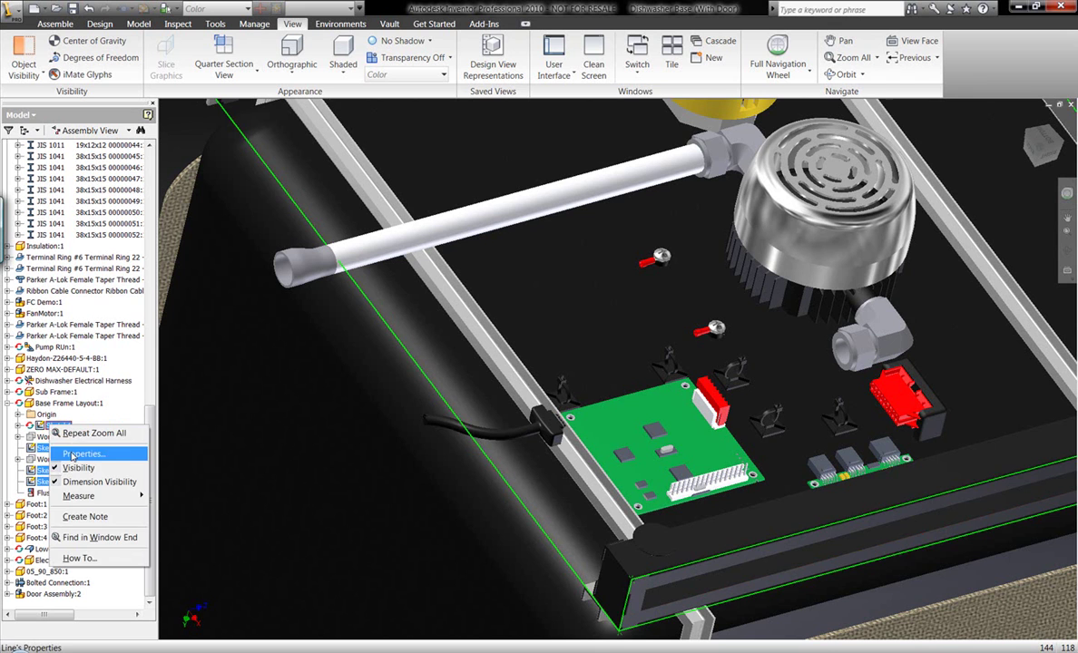
pyautogui.click(73, 467)
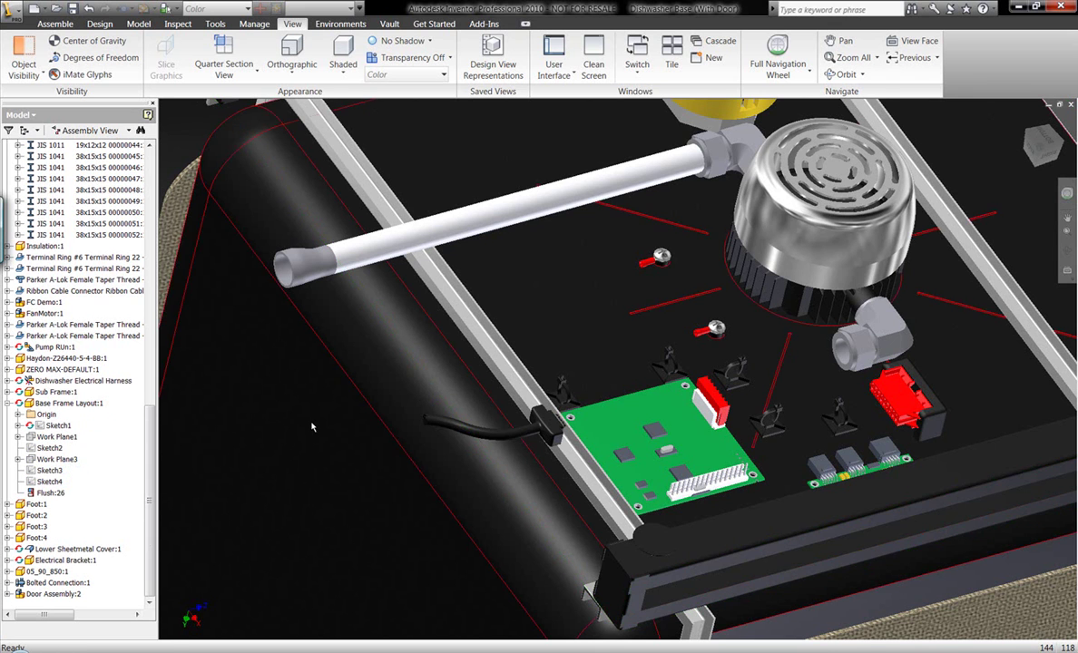
# Miter the left base frame's rear vertical channel, at the hose end, with both its bottom and its upper long channel.
pyautogui.scroll(-3, 316, 431)
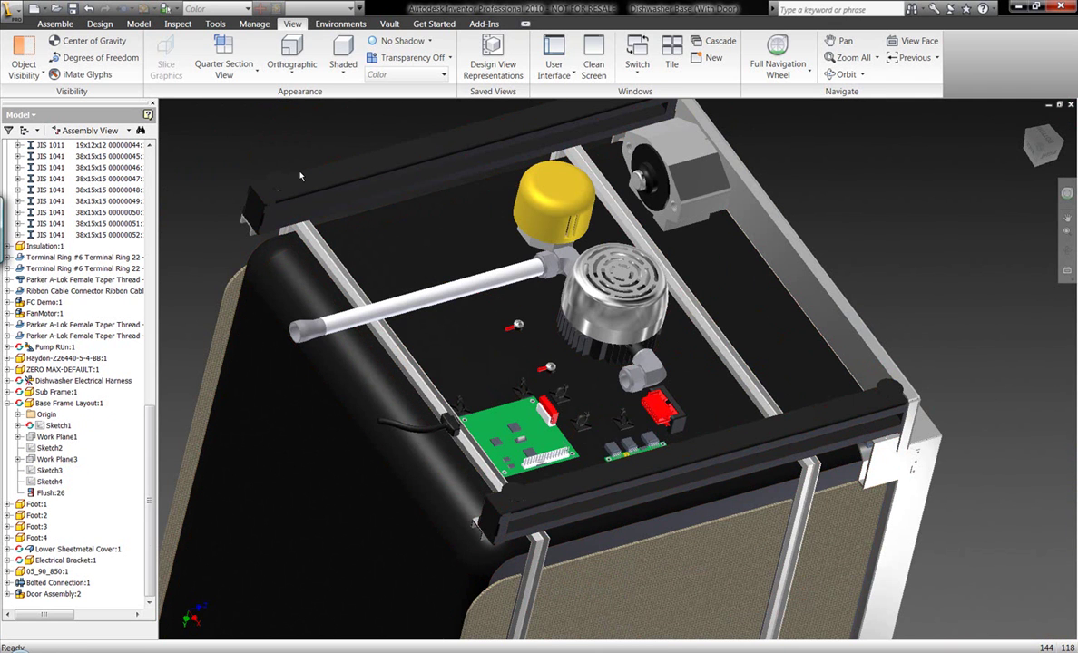
pyautogui.click(100, 24)
pyautogui.click(147, 58)
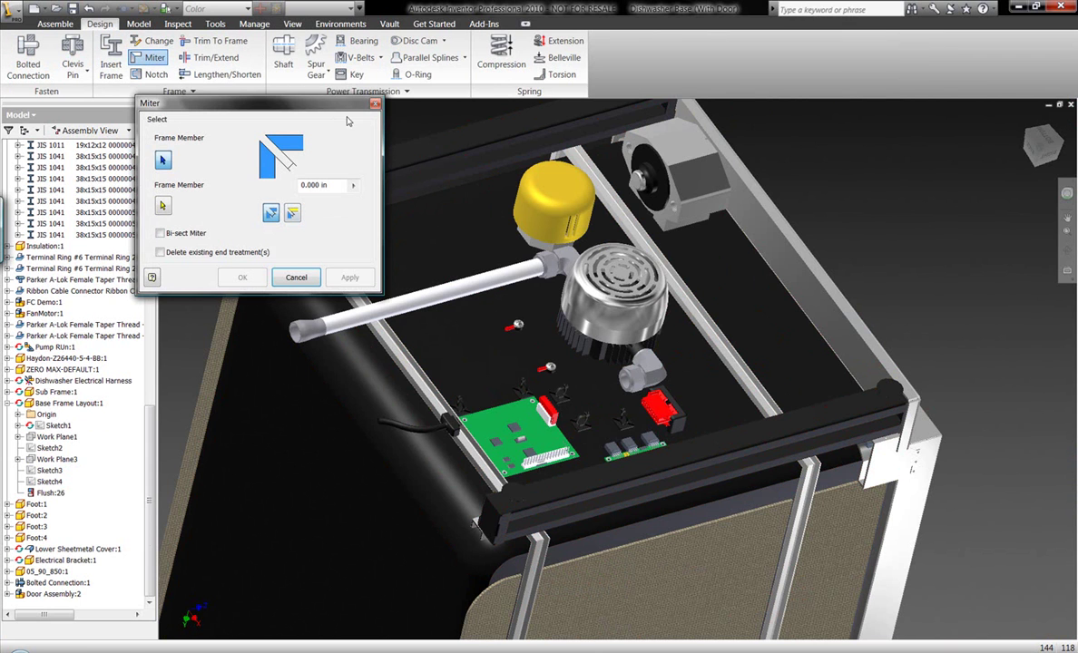
pyautogui.moveTo(406, 232); pyautogui.dragTo(608, 301, button='middle')
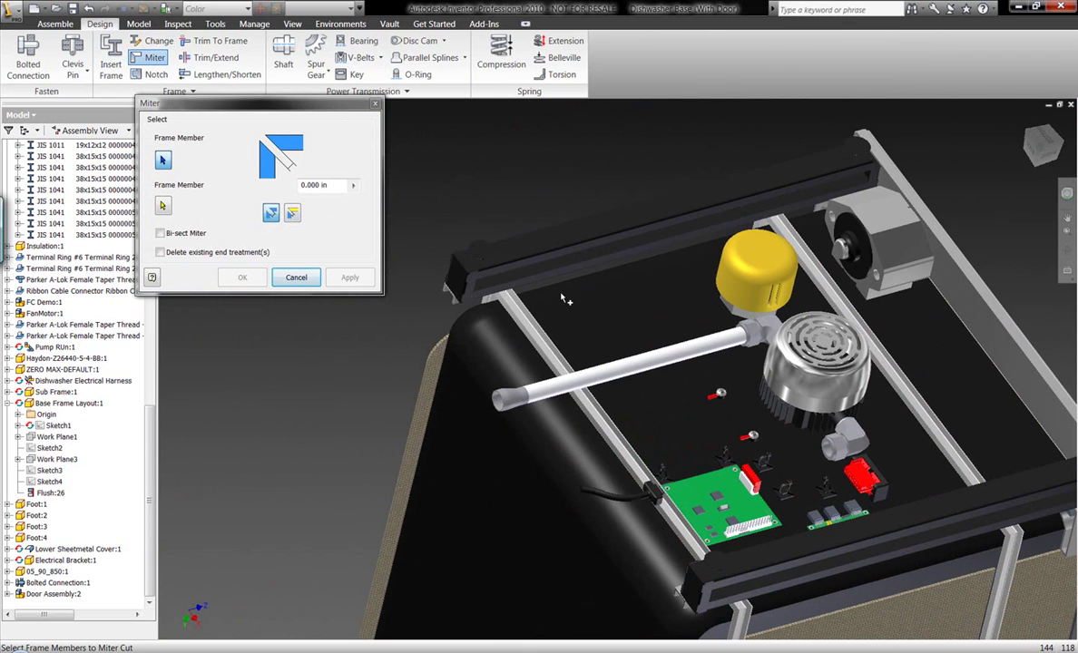
pyautogui.click(490, 279)
pyautogui.click(471, 287)
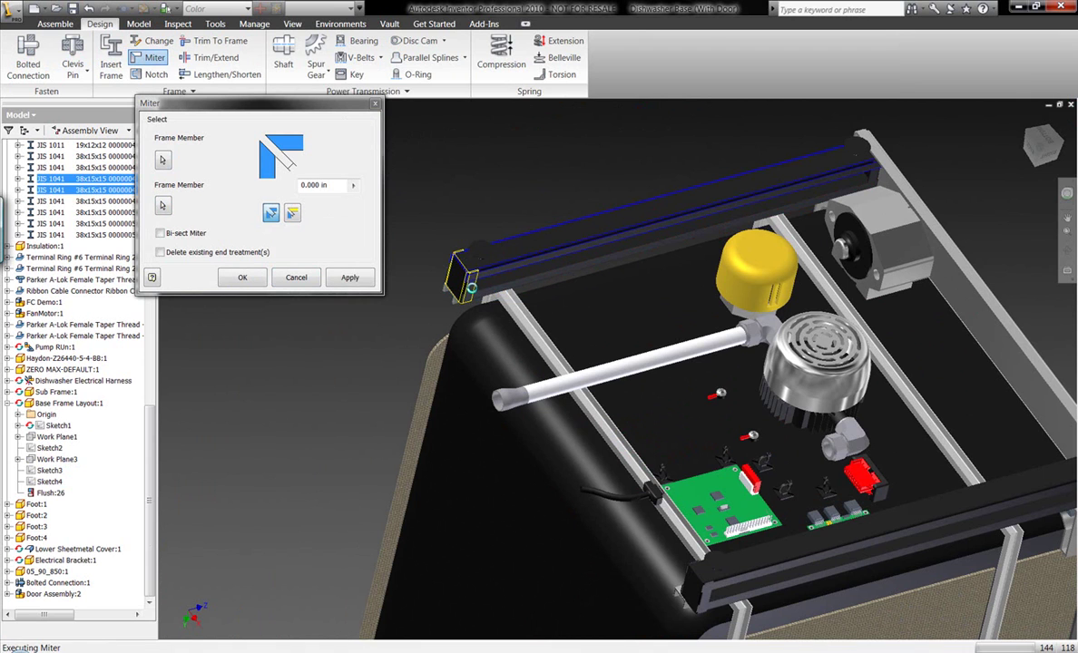
pyautogui.click(469, 286)
pyautogui.click(476, 290)
pyautogui.rightClick(476, 290)
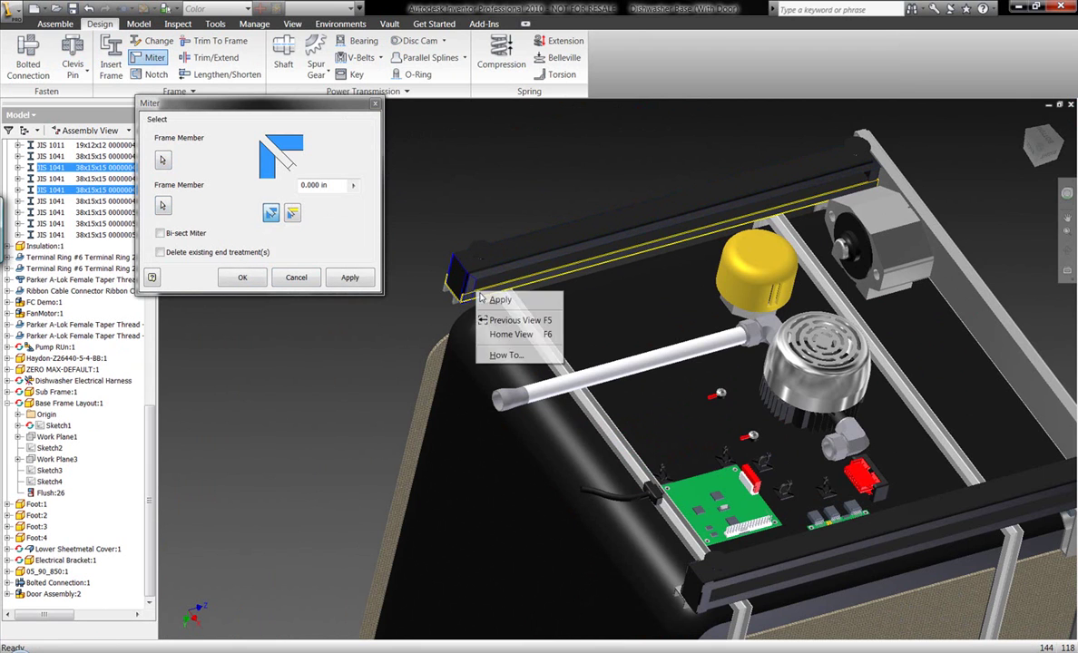
pyautogui.click(535, 300)
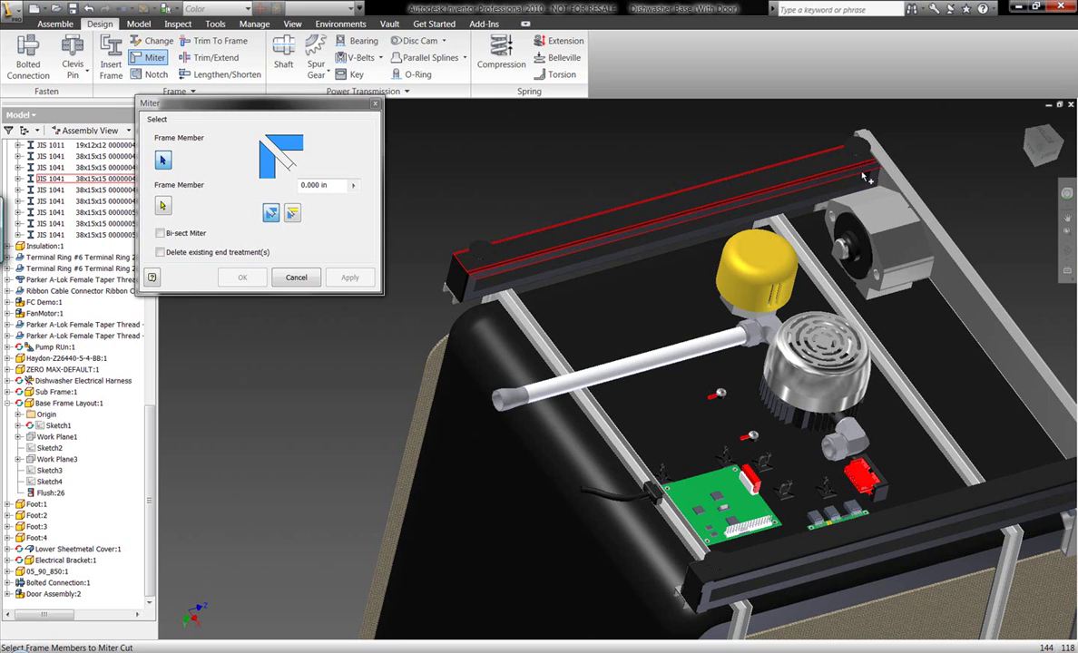
# Miter the left base frame's front vertical channel, beside the motor, with both its bottom and its upper long channel.
pyautogui.click(806, 164)
pyautogui.click(874, 177)
pyautogui.rightClick(873, 175)
pyautogui.click(884, 183)
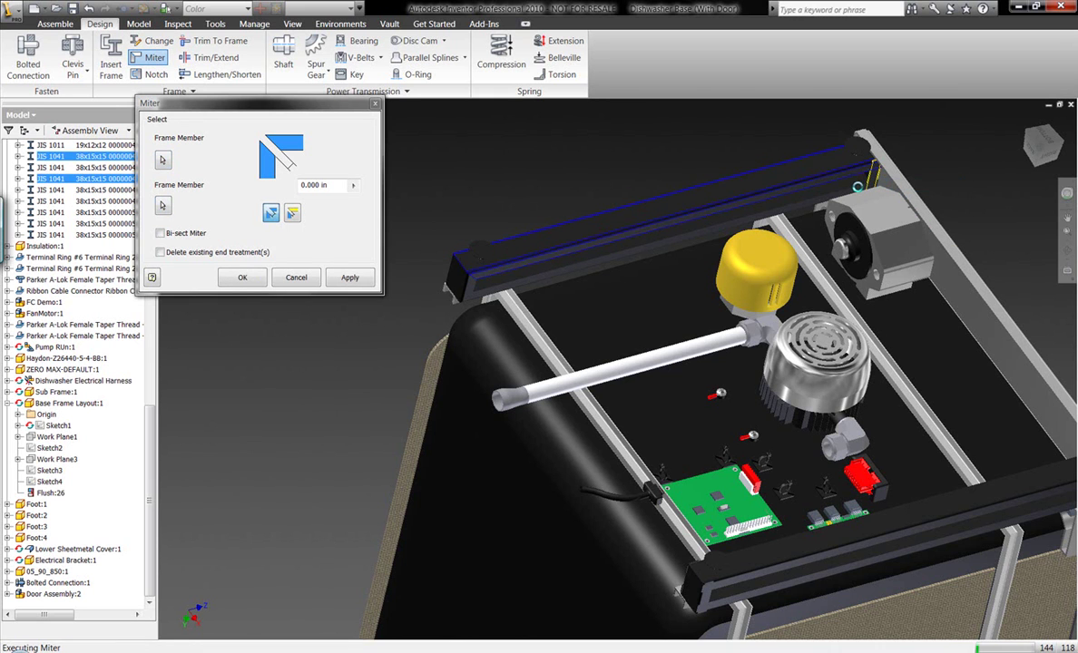
pyautogui.click(857, 188)
pyautogui.click(873, 177)
pyautogui.rightClick(872, 177)
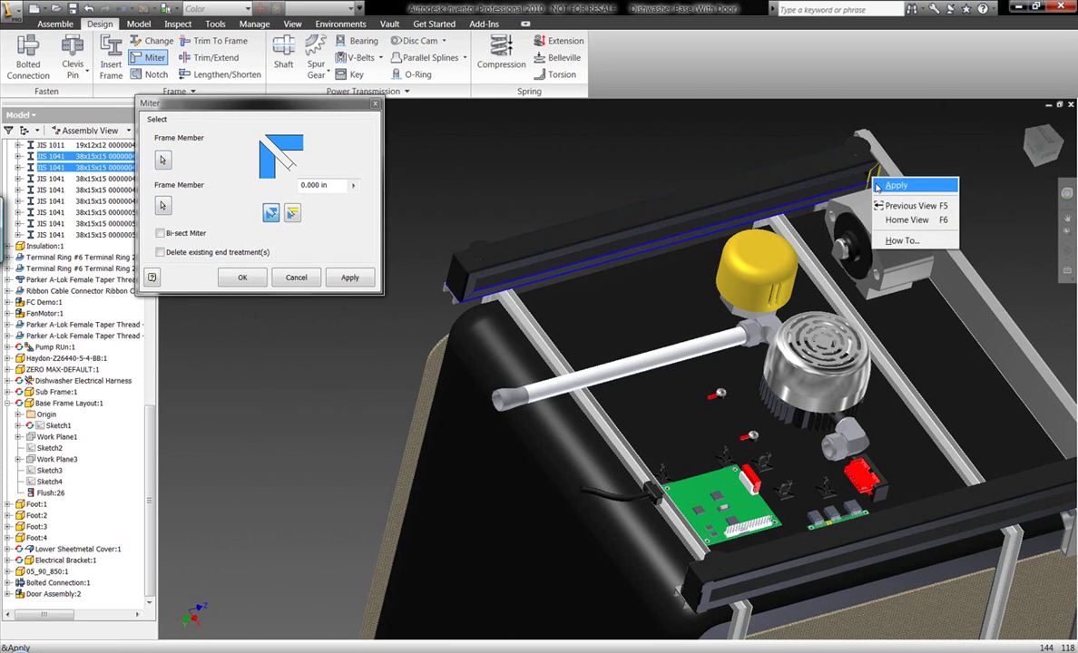
pyautogui.click(879, 186)
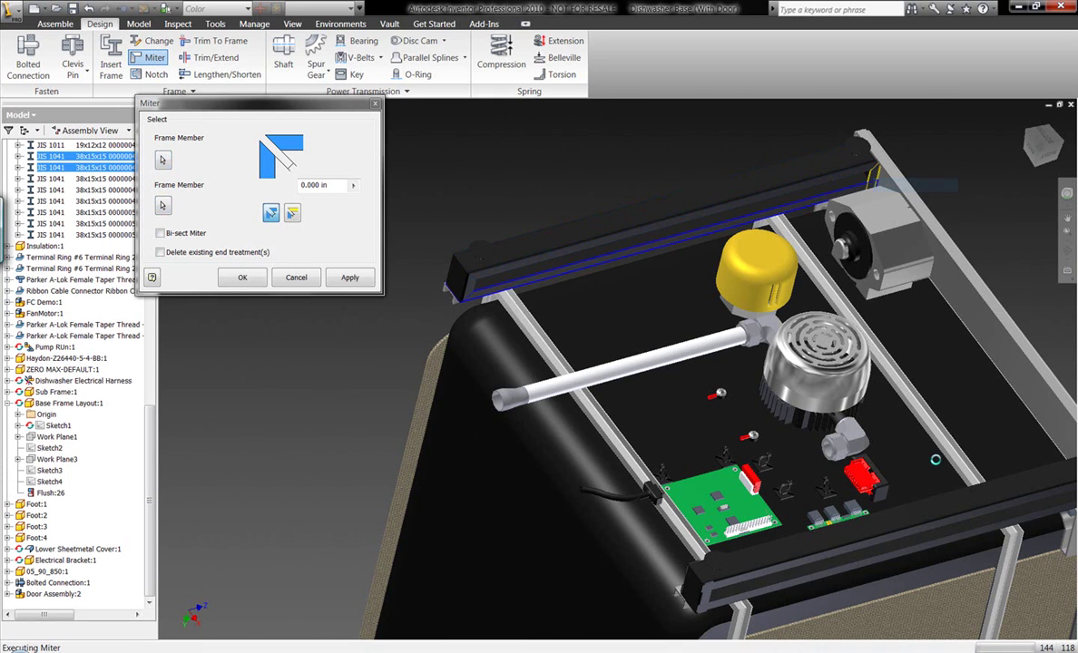
# Miter the right base frame's rear vertical channel, at the power cord end, with both its bottom and its upper long channel.
pyautogui.click(694, 583)
pyautogui.click(724, 587)
pyautogui.rightClick(731, 590)
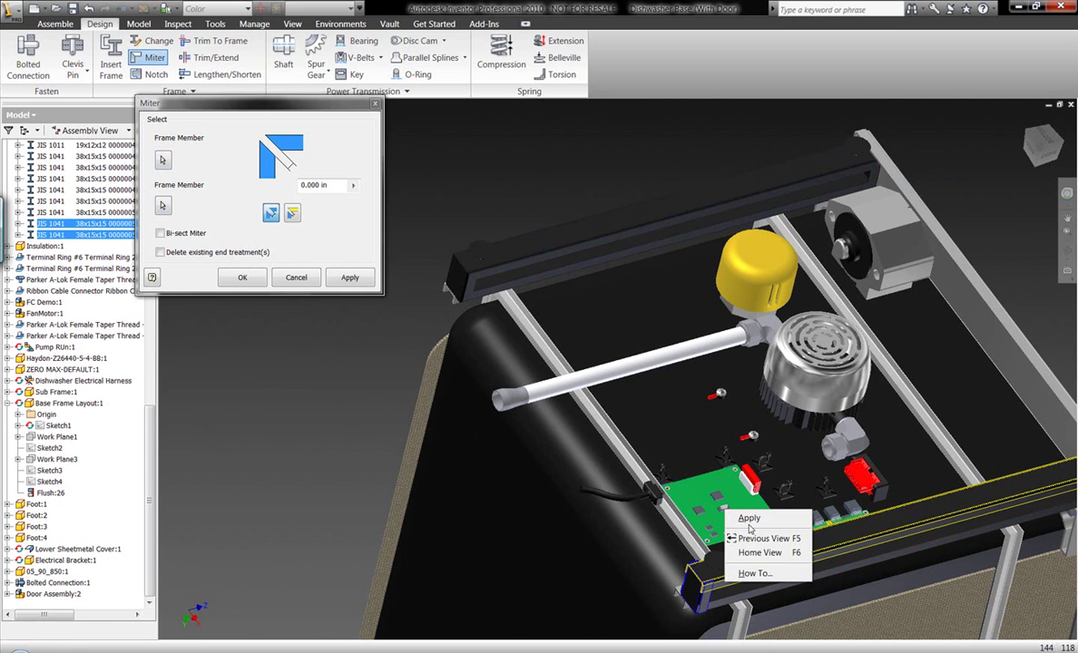
pyautogui.click(749, 519)
pyautogui.click(693, 585)
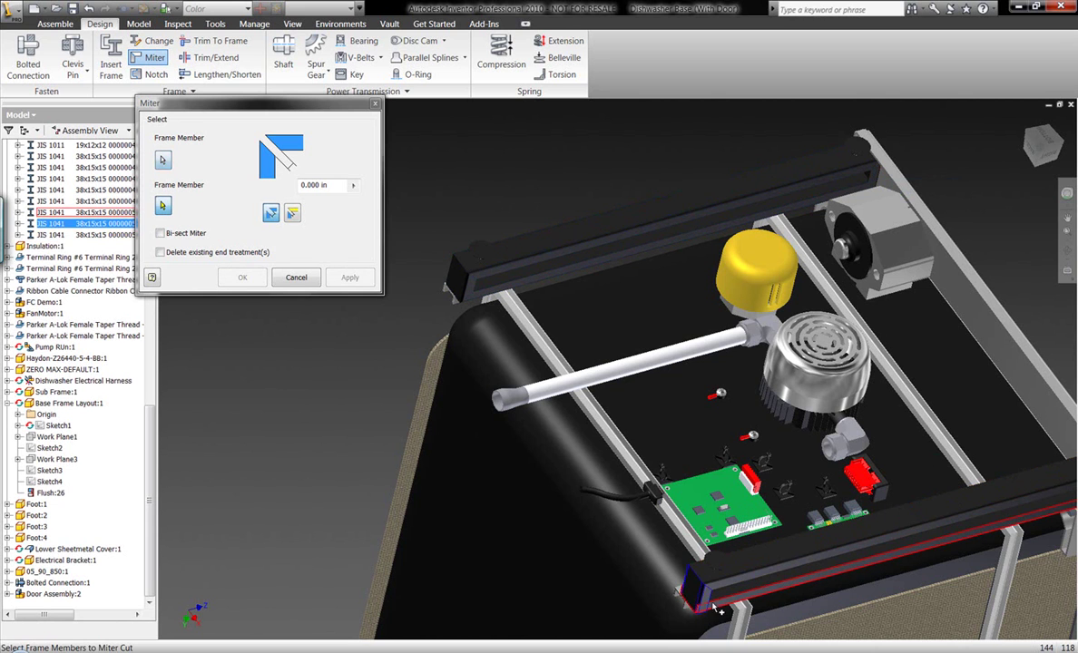
pyautogui.click(719, 610)
pyautogui.rightClick(662, 567)
pyautogui.click(698, 499)
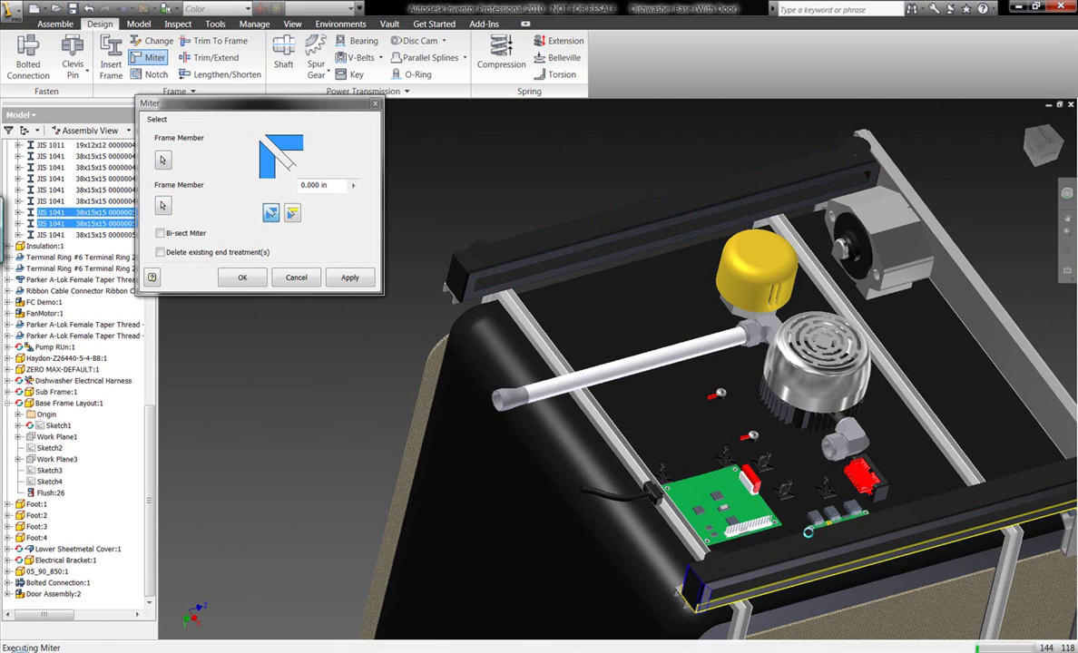
# Miter the right base frame's front vertical channel with both its bottom and its upper long channel, and finish mitering.
pyautogui.moveTo(857, 510); pyautogui.dragTo(654, 486, button='middle')
pyautogui.click(844, 472)
pyautogui.click(899, 461)
pyautogui.rightClick(899, 463)
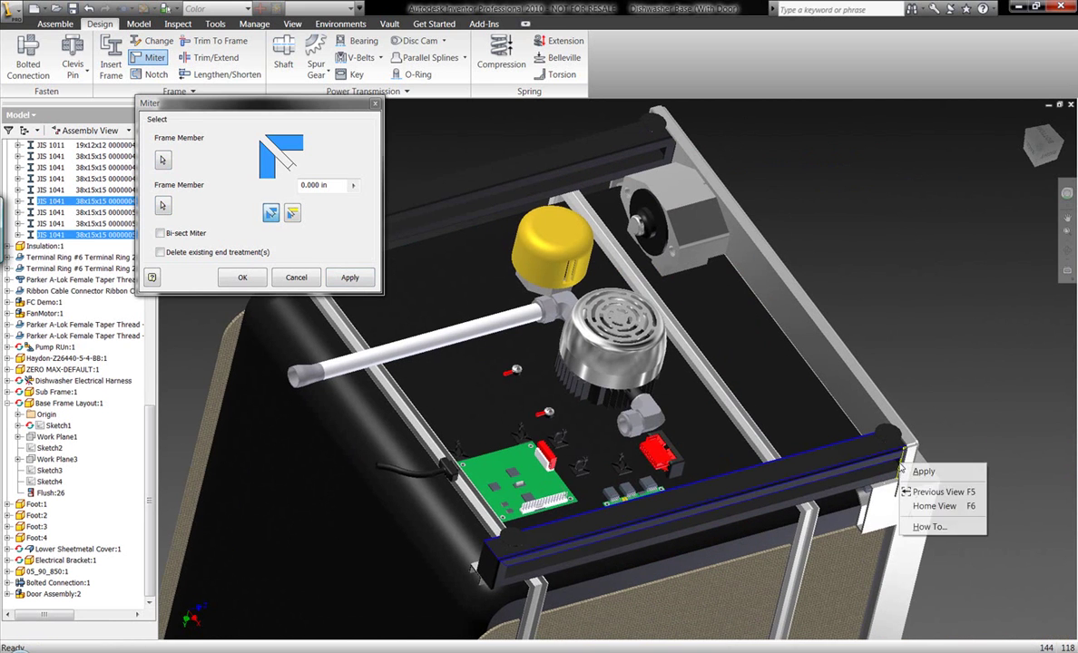
pyautogui.click(915, 472)
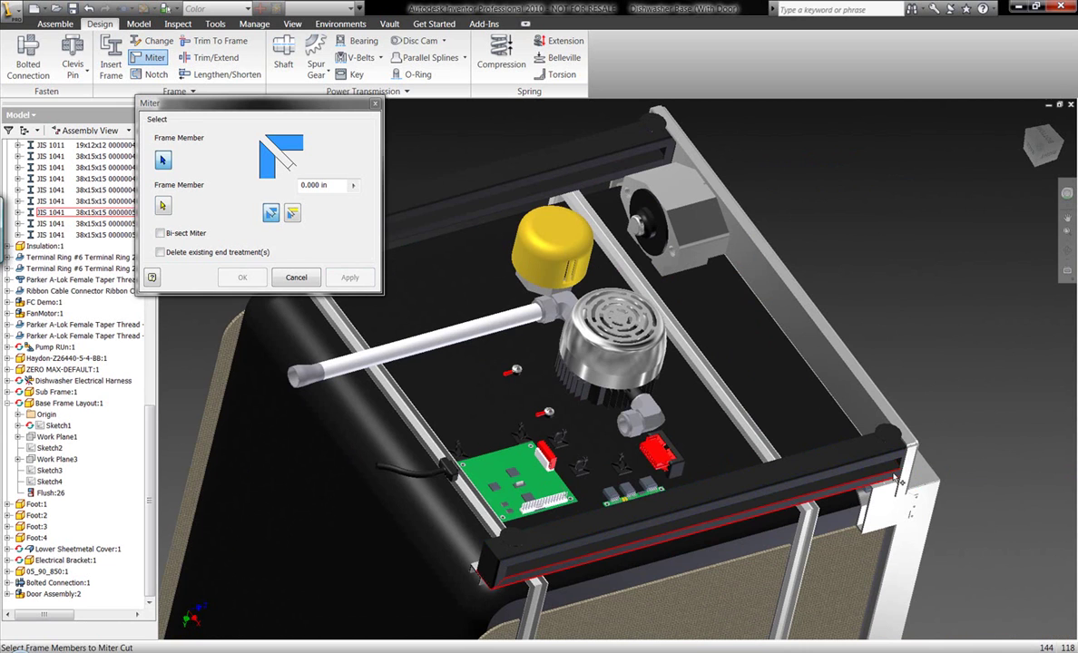
pyautogui.click(898, 481)
pyautogui.click(895, 475)
pyautogui.rightClick(889, 467)
pyautogui.click(918, 475)
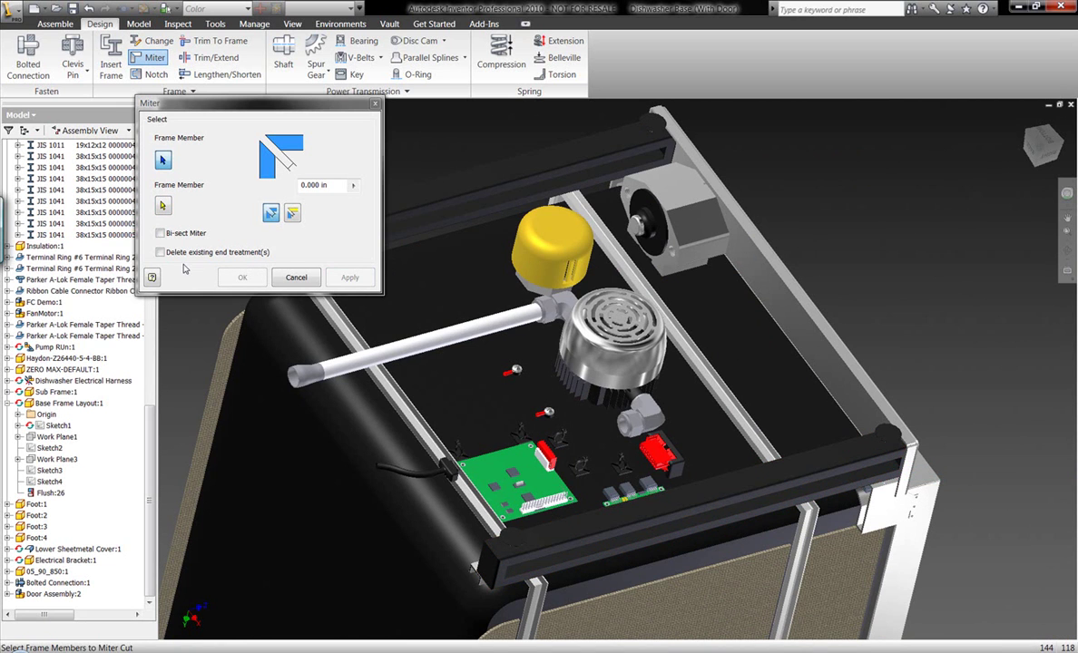
pyautogui.click(311, 278)
pyautogui.click(1023, 123)
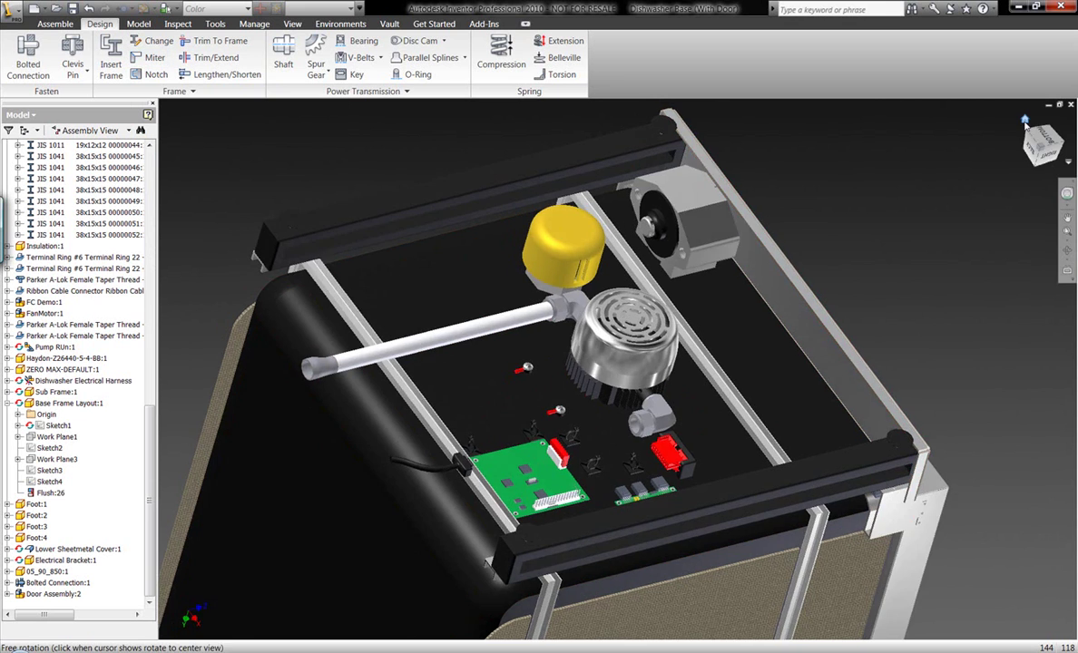